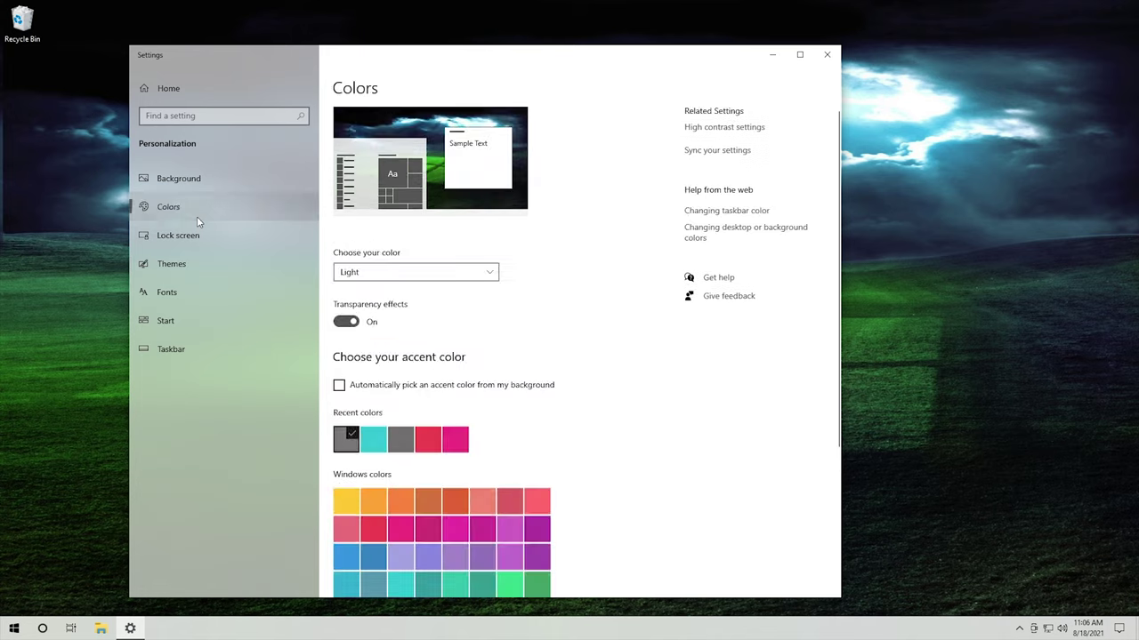
Set the color mode to Custom with a Dark default Windows mode, close Settings and check the Start menu's look.
click(380, 273)
click(378, 314)
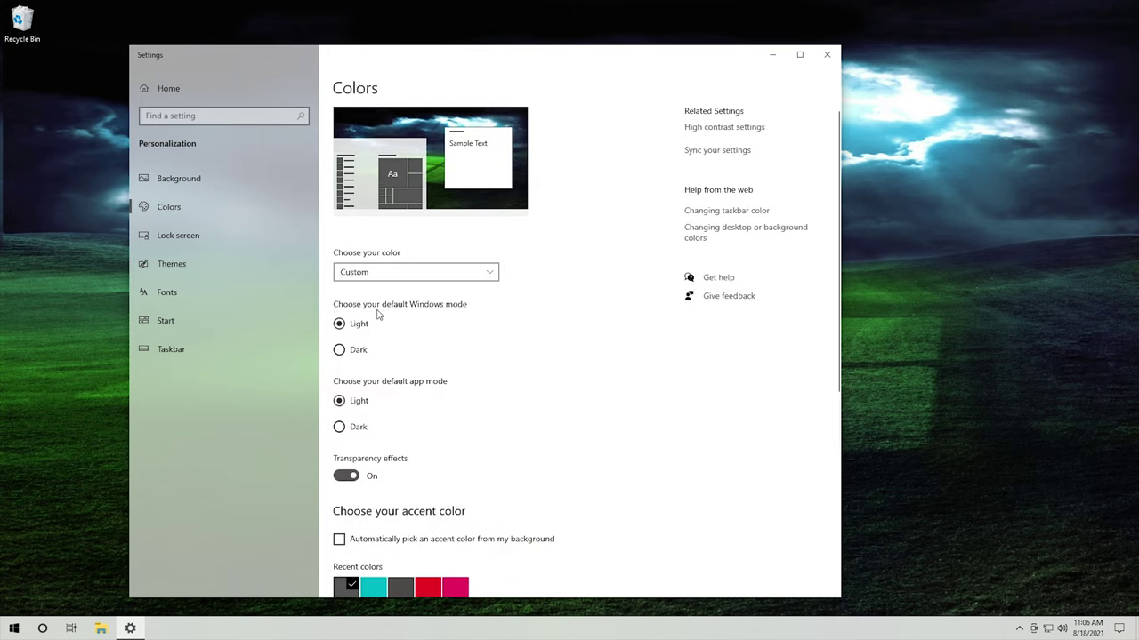
click(339, 351)
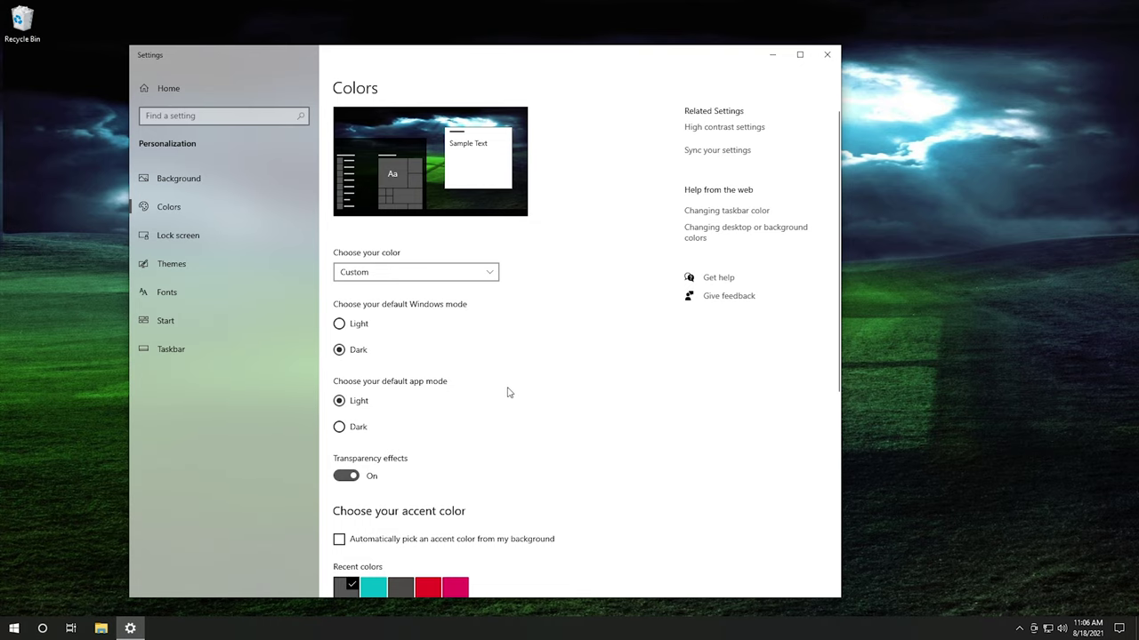
click(827, 55)
click(4, 633)
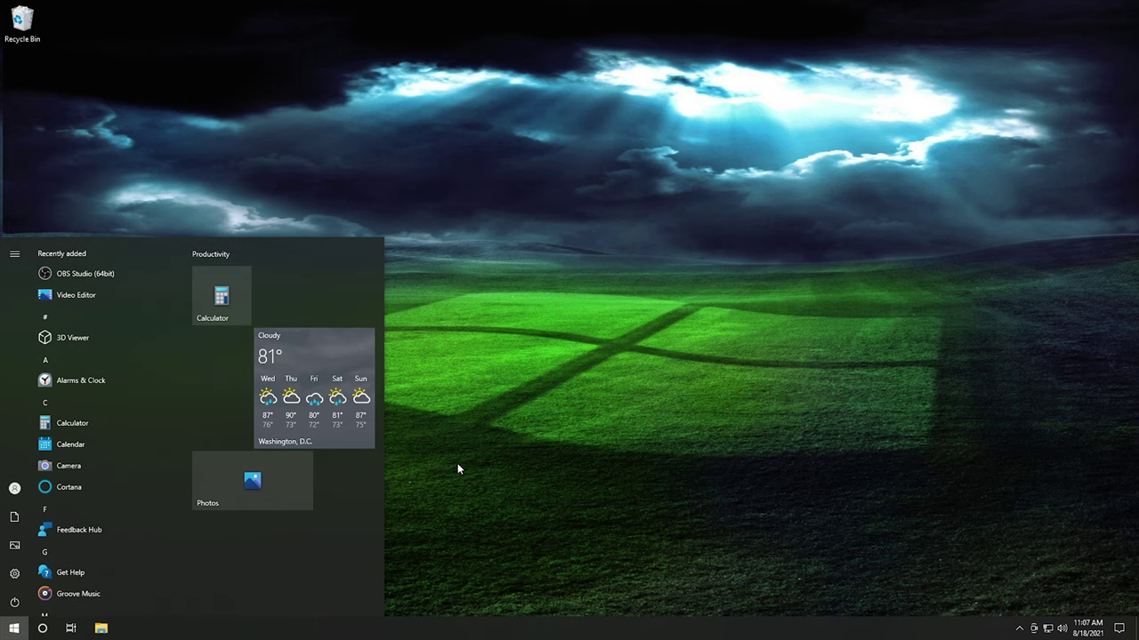
click(458, 466)
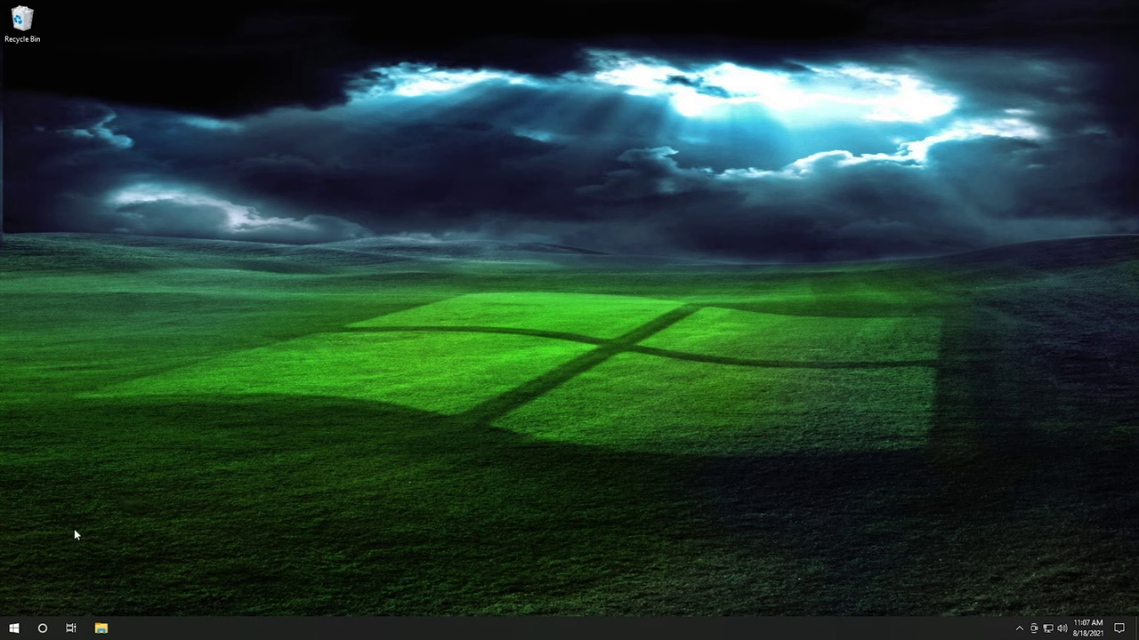
Find and open the Services app, and show its list in the Standard view.
click(17, 628)
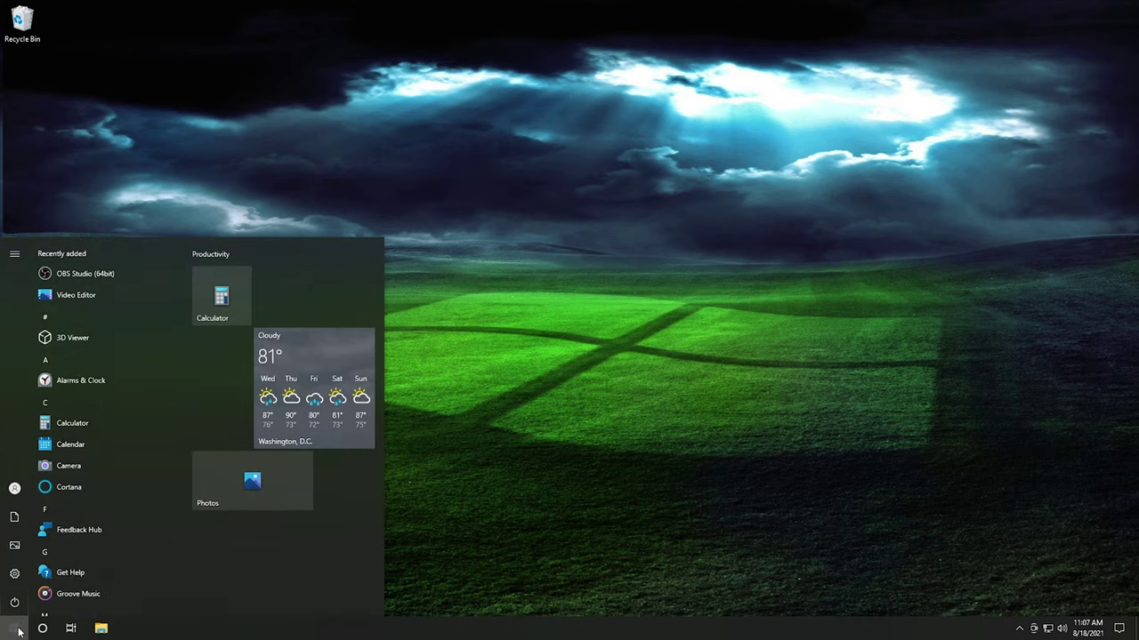
text(server)
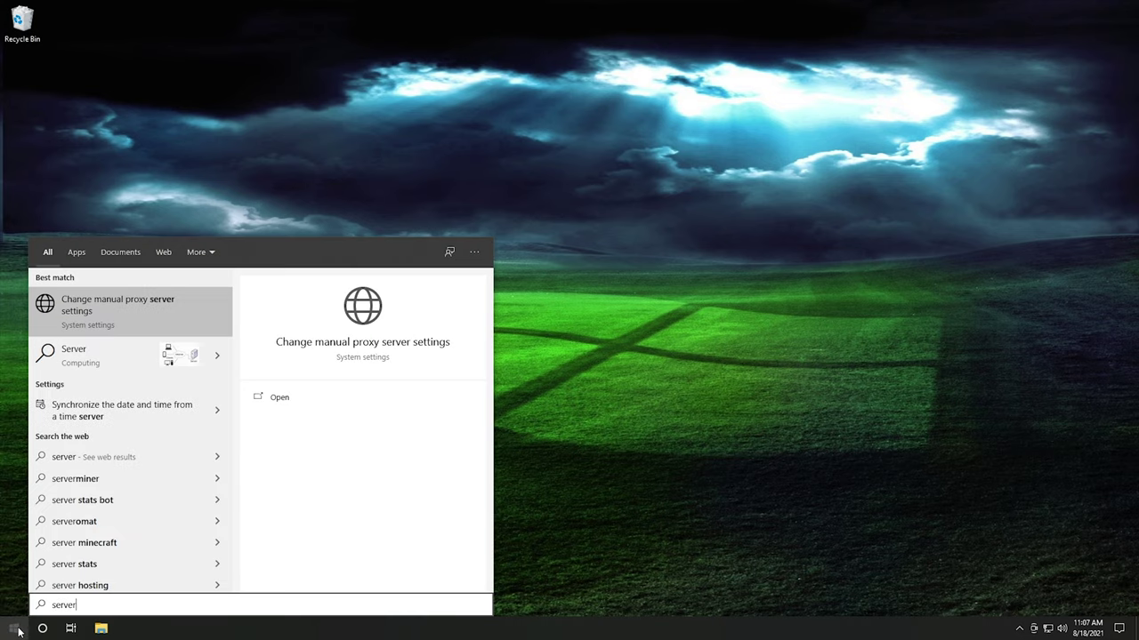
key(BackSpace)
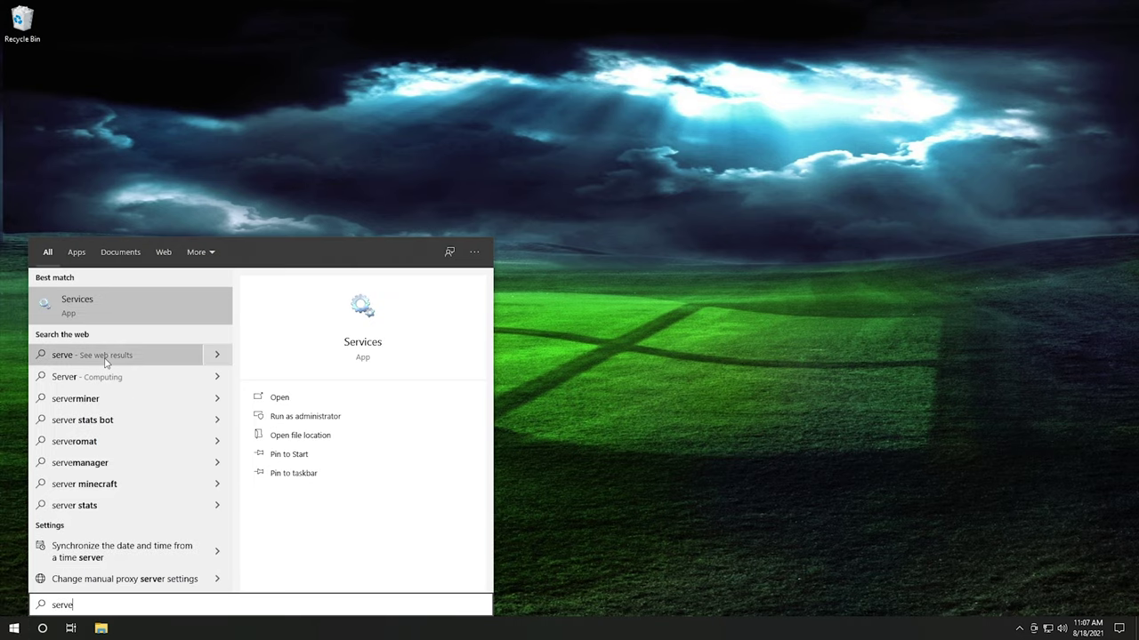
click(106, 320)
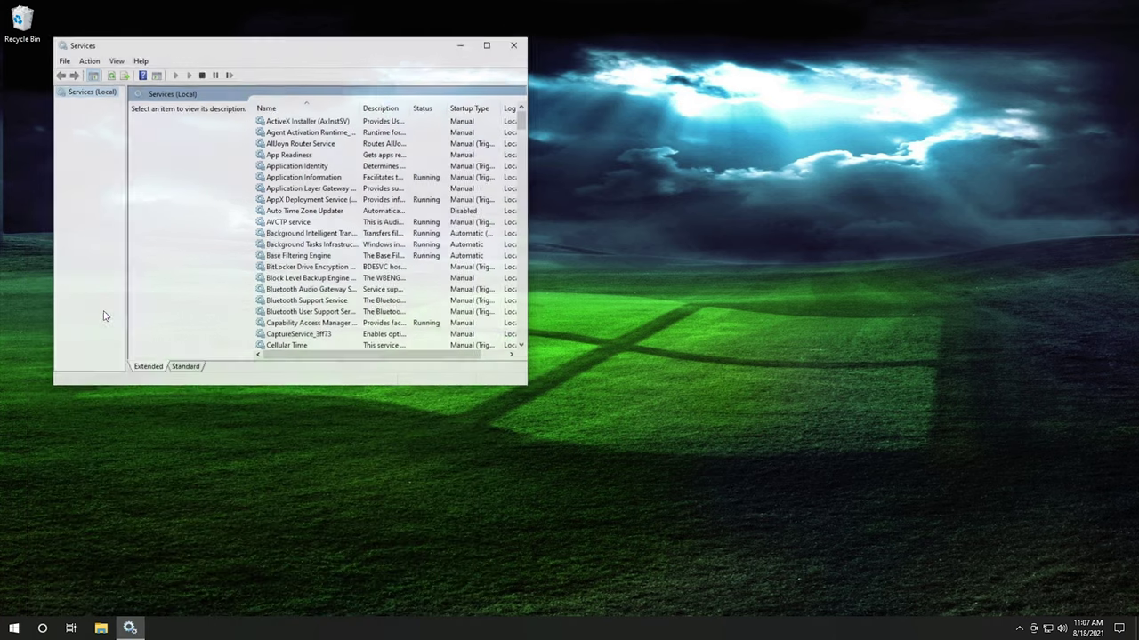
click(186, 368)
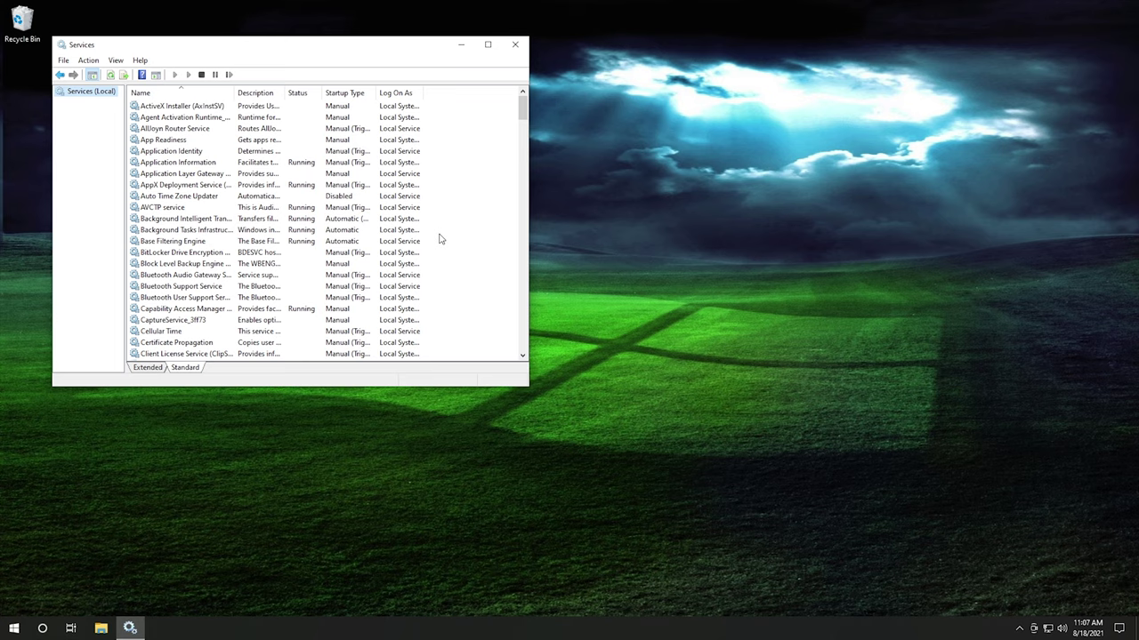
Set the Connected User Experiences and Telemetry service's startup type to Disabled, stop the service and save the change.
drag(524, 114, 528, 133)
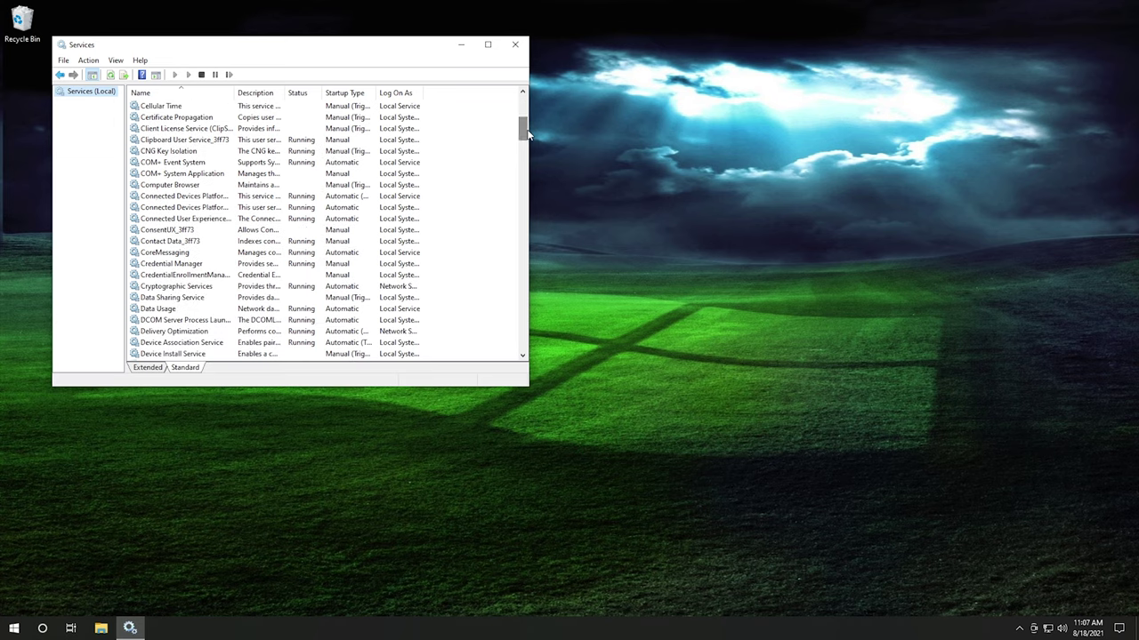
double_click(192, 221)
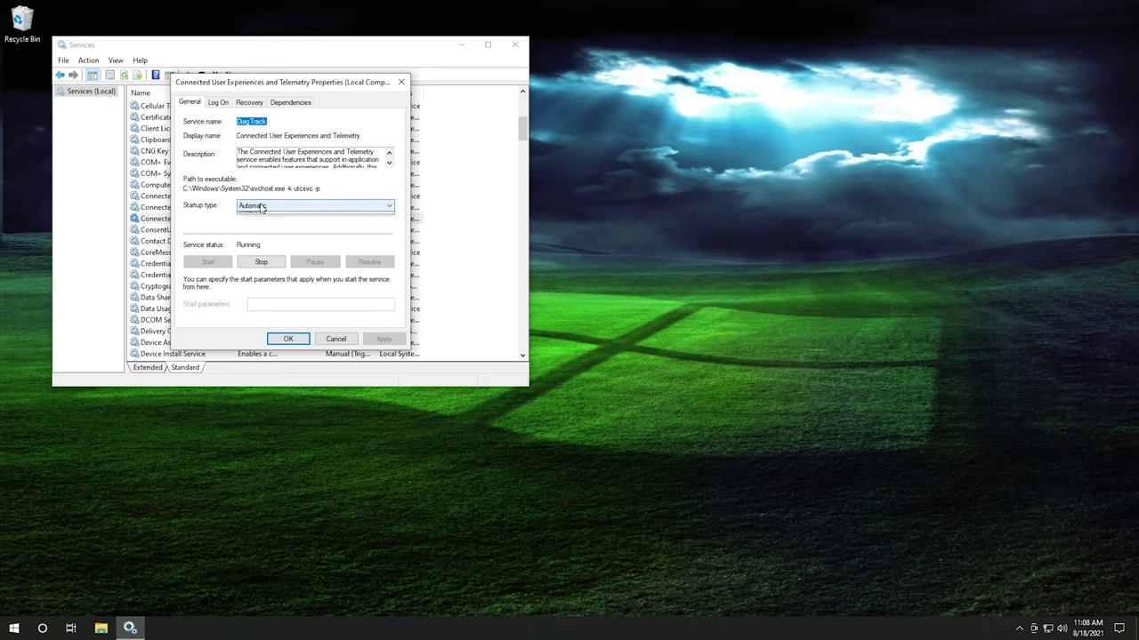
click(267, 205)
click(263, 239)
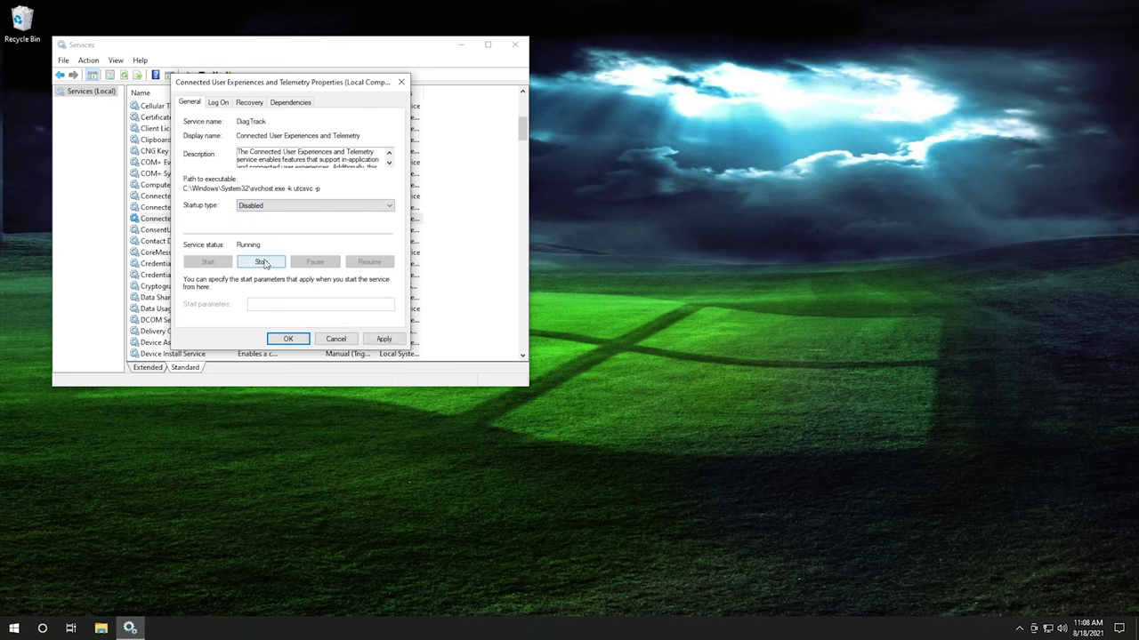
click(261, 262)
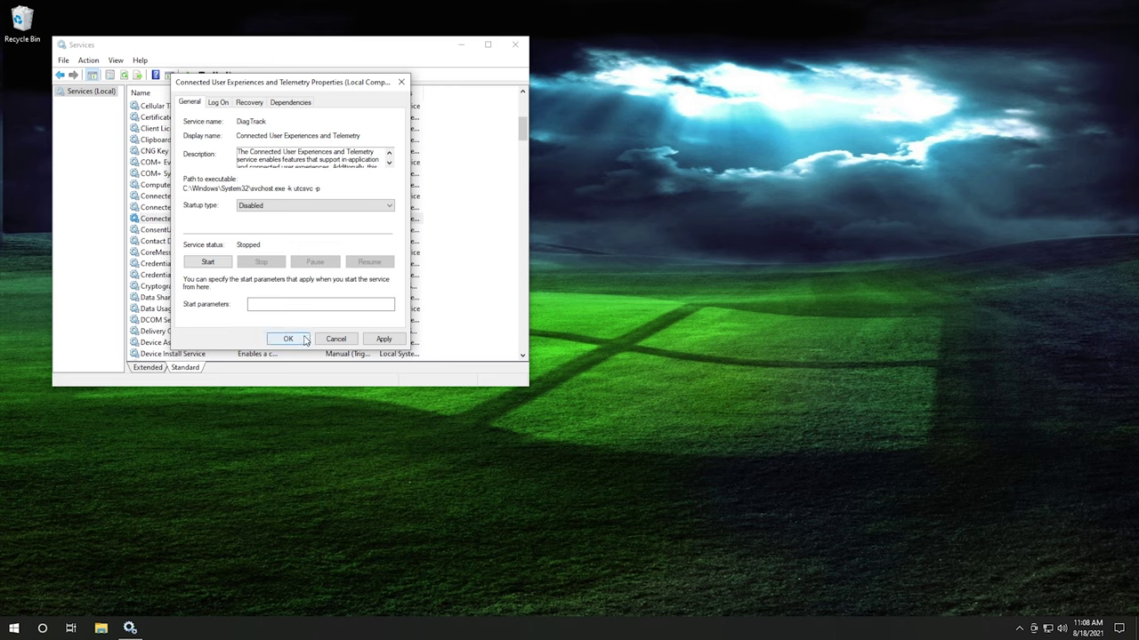
click(383, 339)
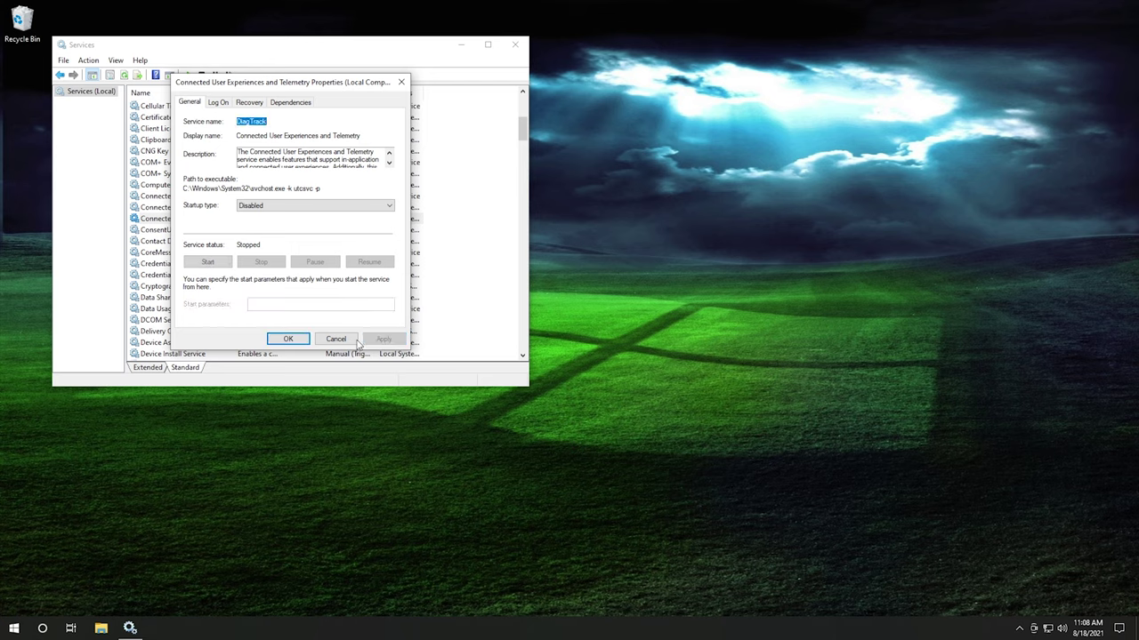
click(293, 339)
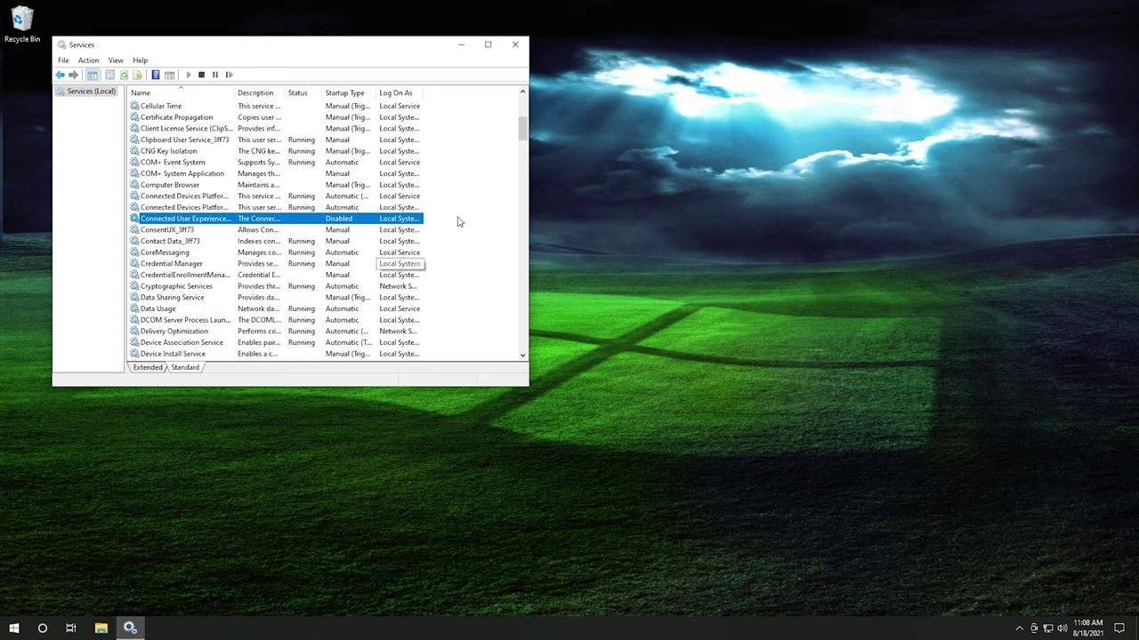
Set the startup type of the Device Management Wireless Application Protocol (WAP) Push service, dmwappushservice, to Disabled and save the change.
drag(524, 137, 524, 145)
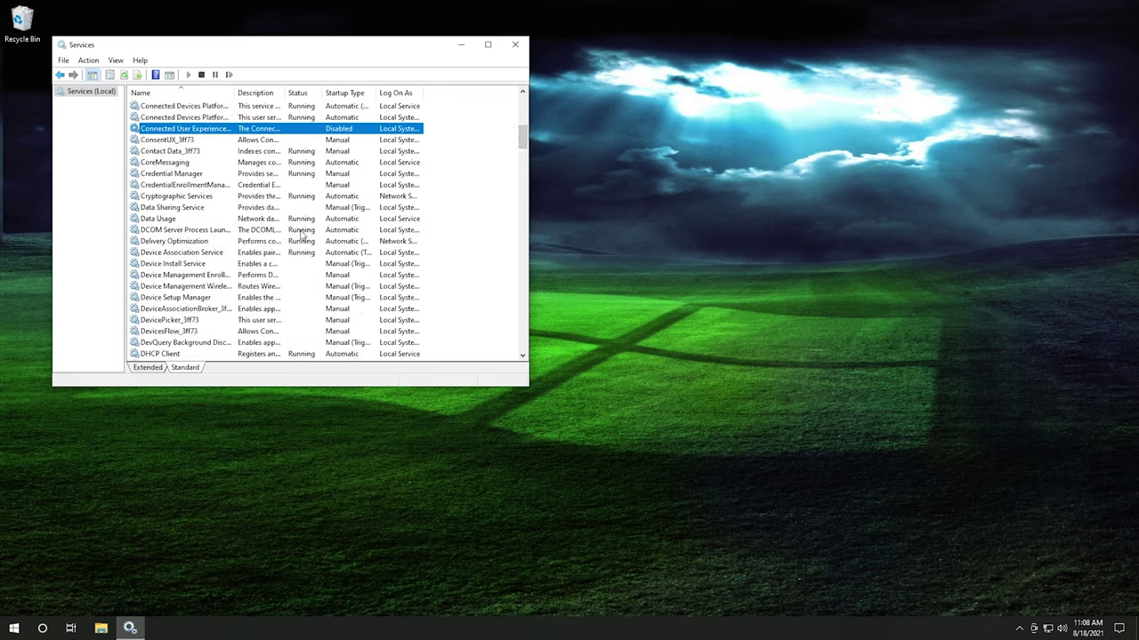
click(203, 286)
double_click(202, 287)
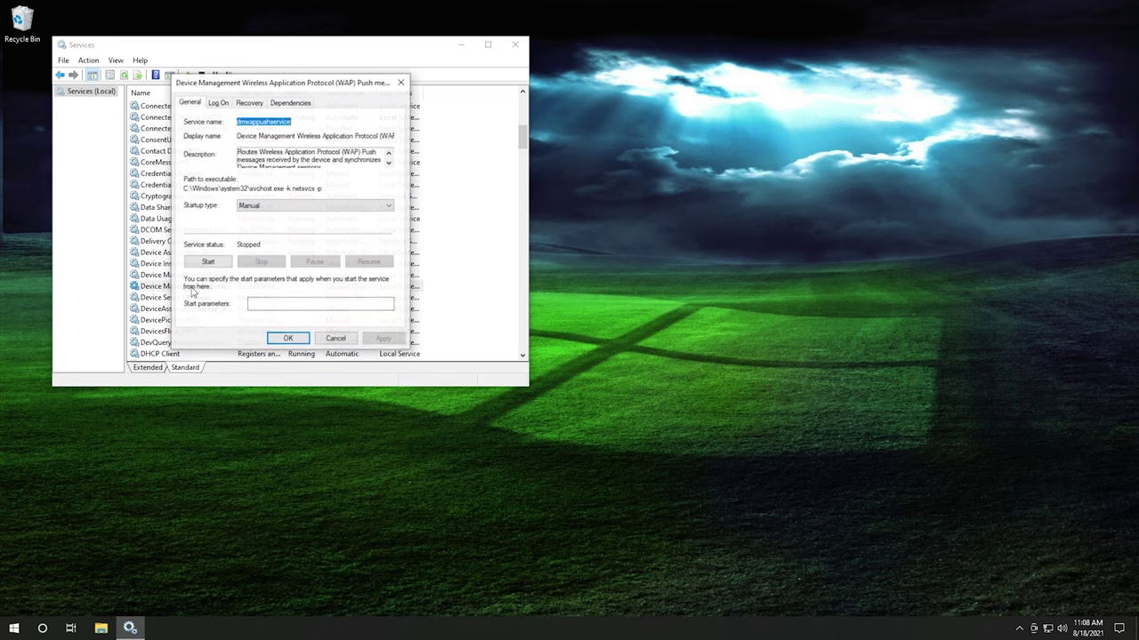
click(269, 206)
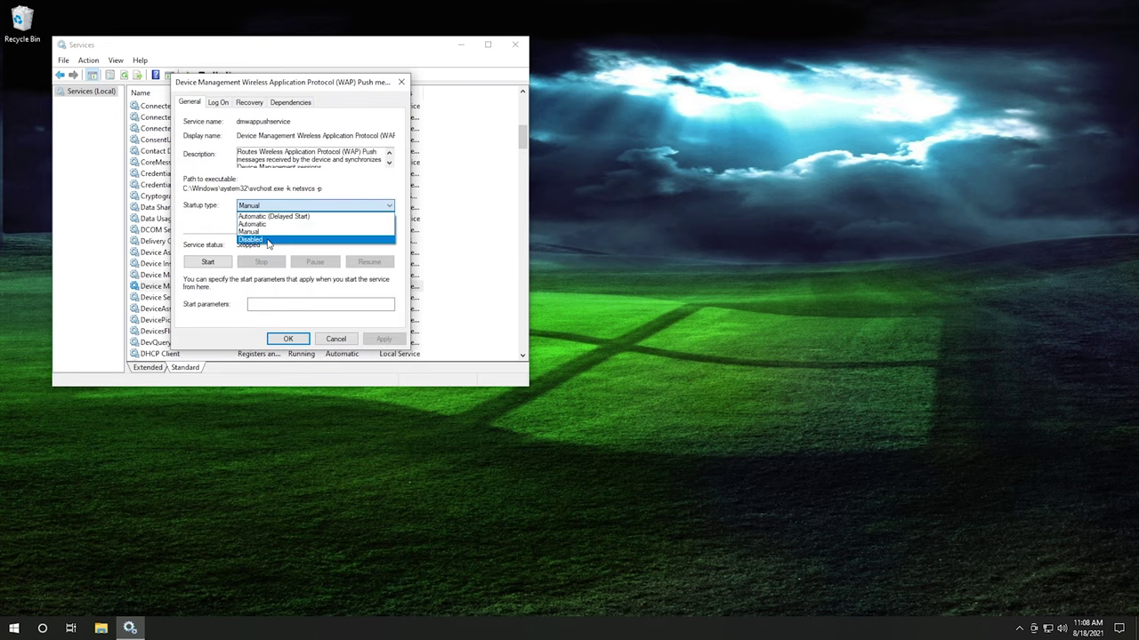
click(267, 240)
click(384, 339)
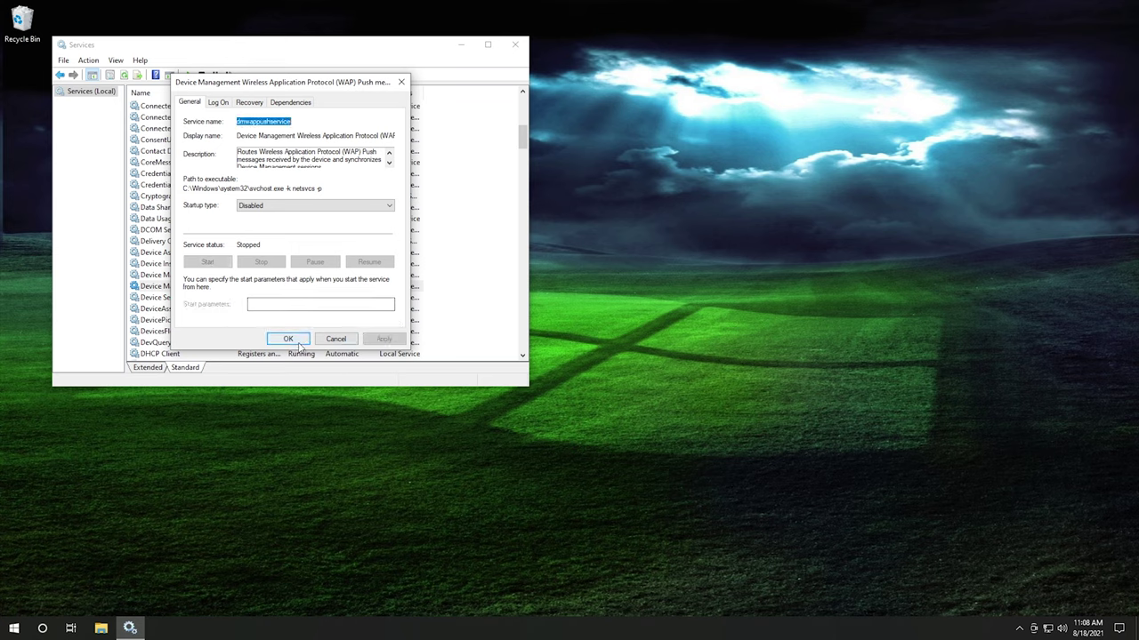
click(289, 339)
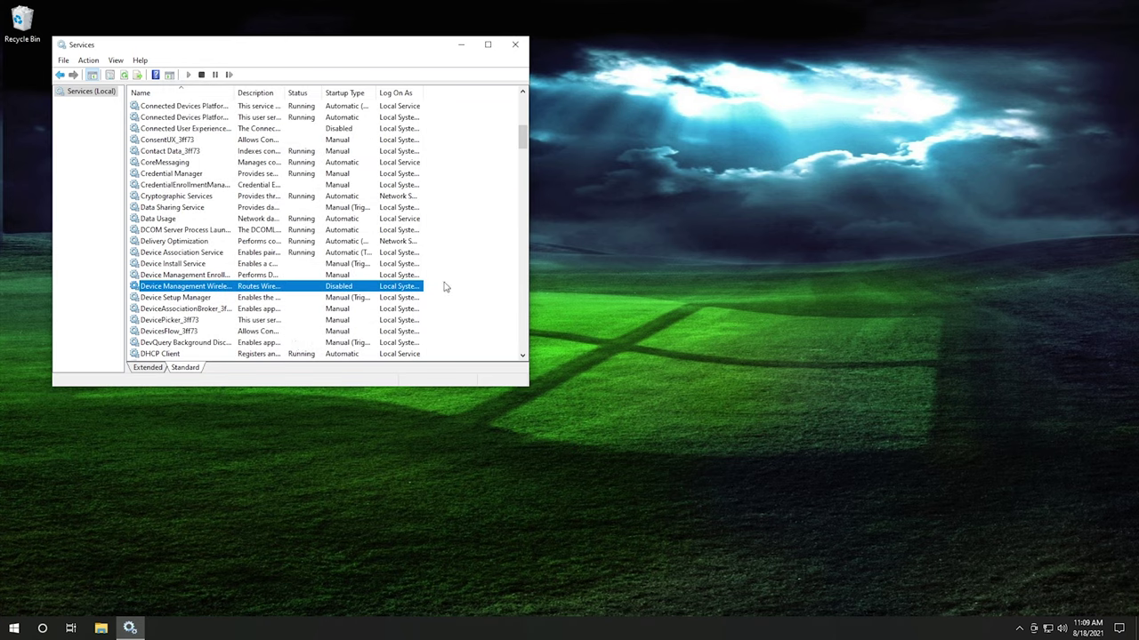
Set the SysMain service's startup type to Disabled, stop it, save the change and close Services.
drag(524, 139, 523, 277)
double_click(166, 297)
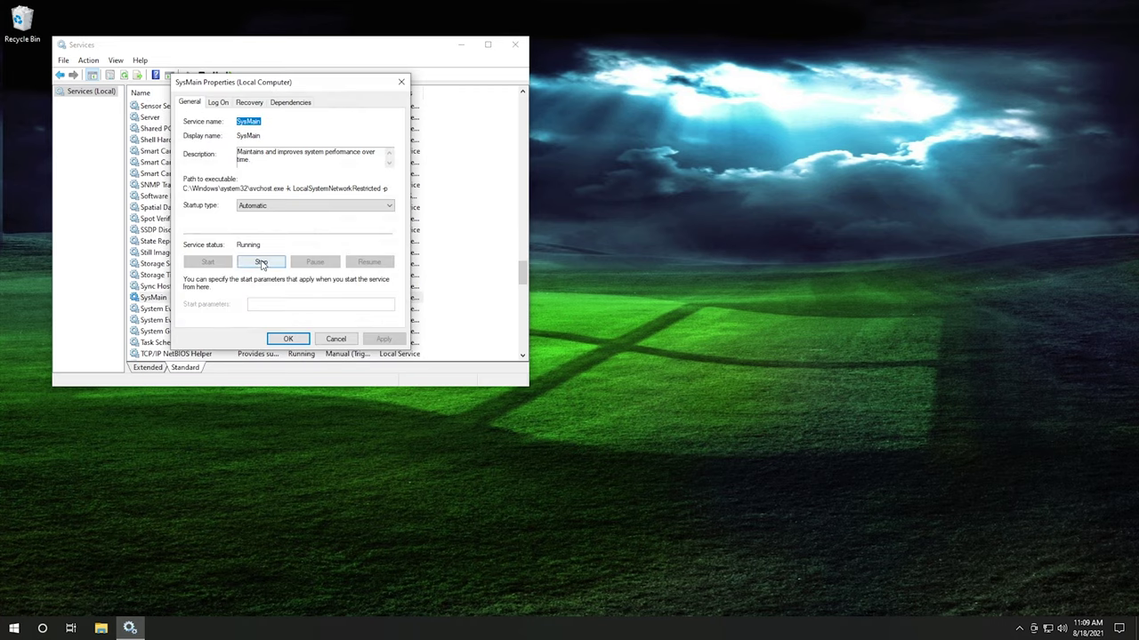
click(279, 208)
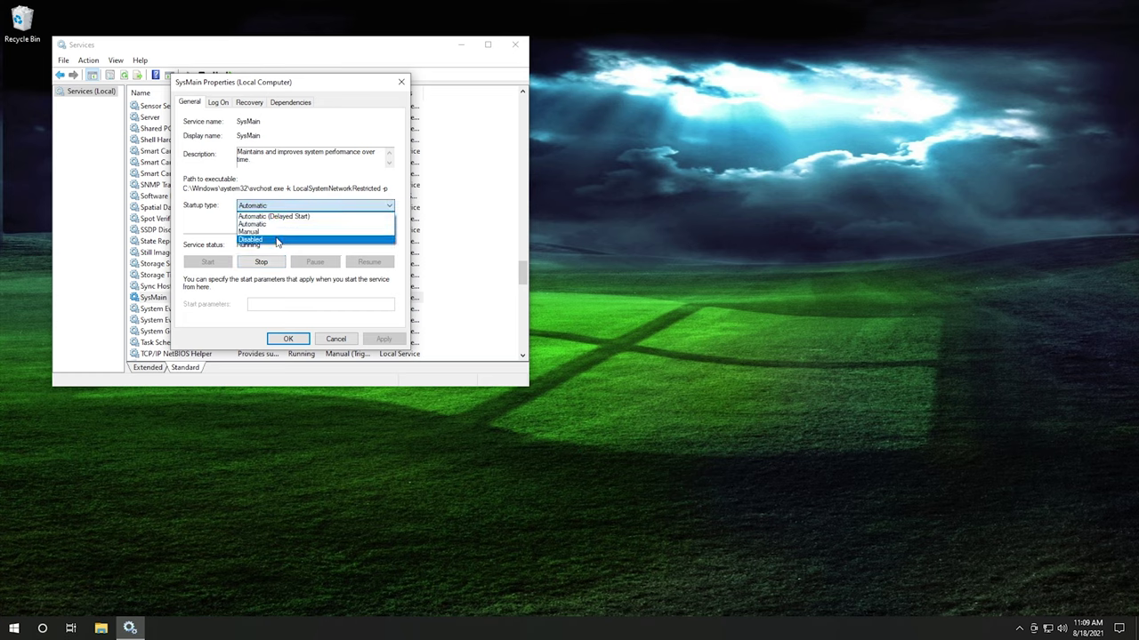
click(276, 240)
click(260, 262)
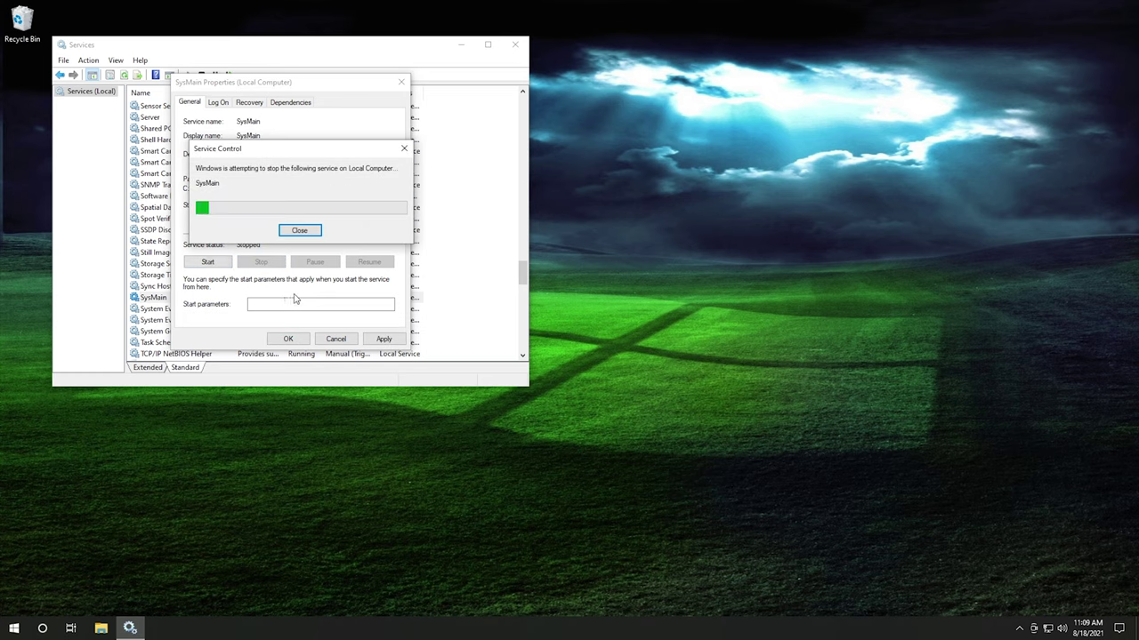
click(289, 340)
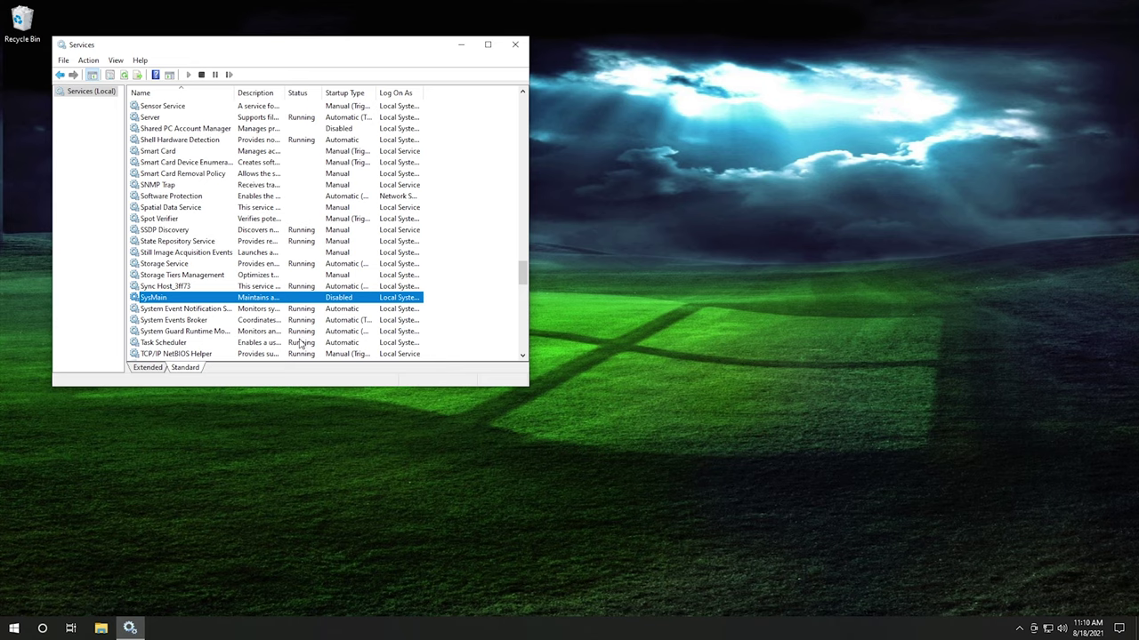
click(514, 44)
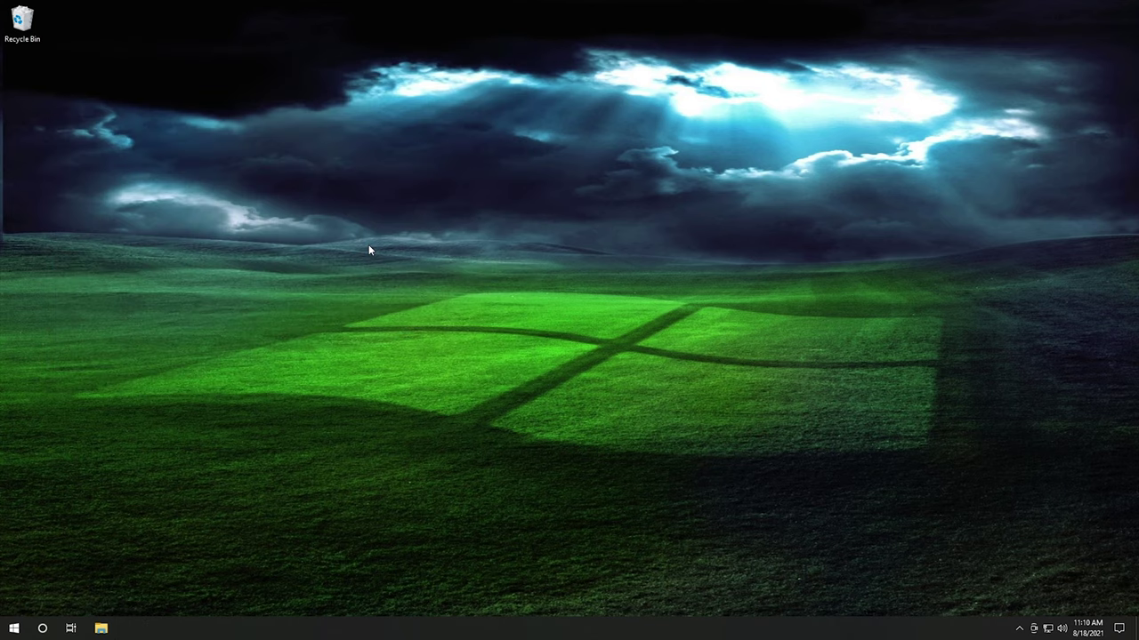
Open Task Scheduler and expand the Task Scheduler Library down to the contents of Microsoft > Windows.
click(7, 631)
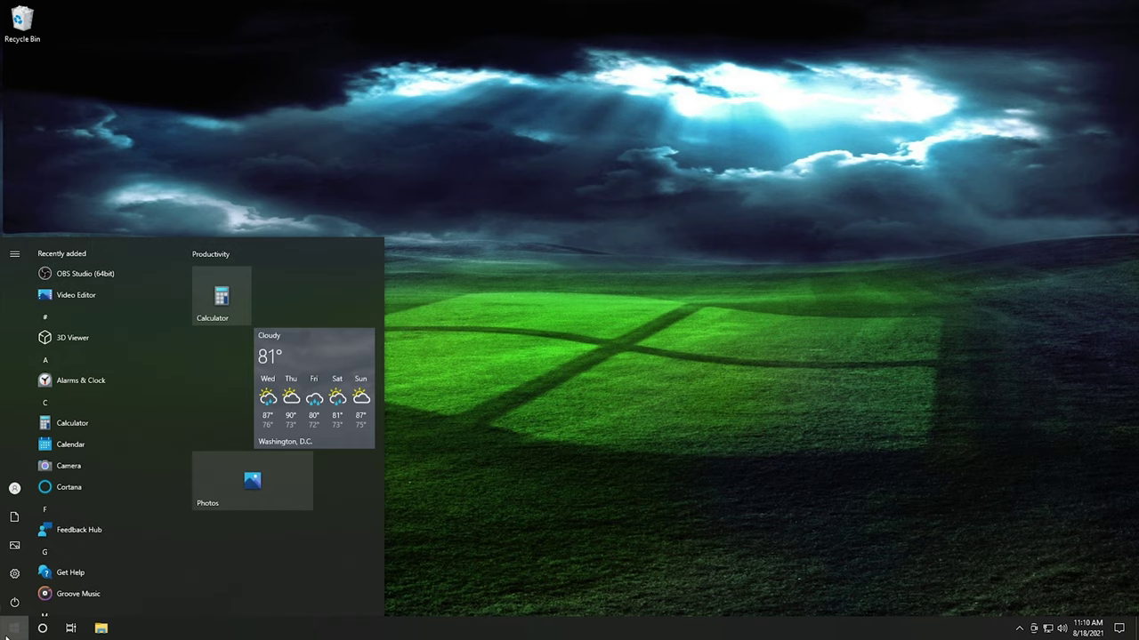
text(task)
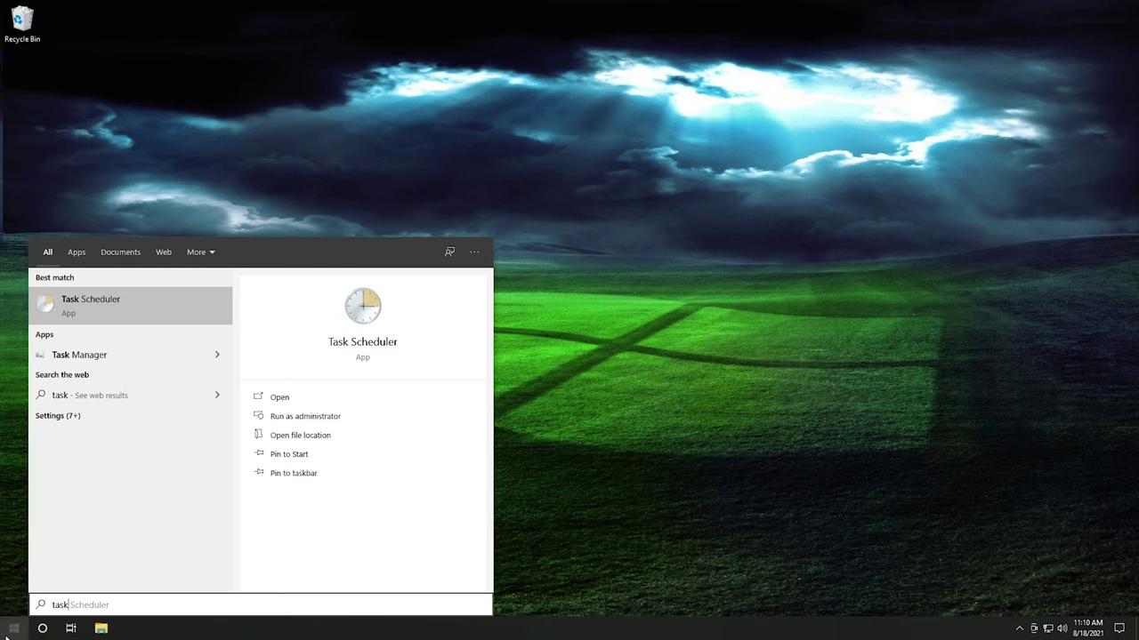
click(114, 317)
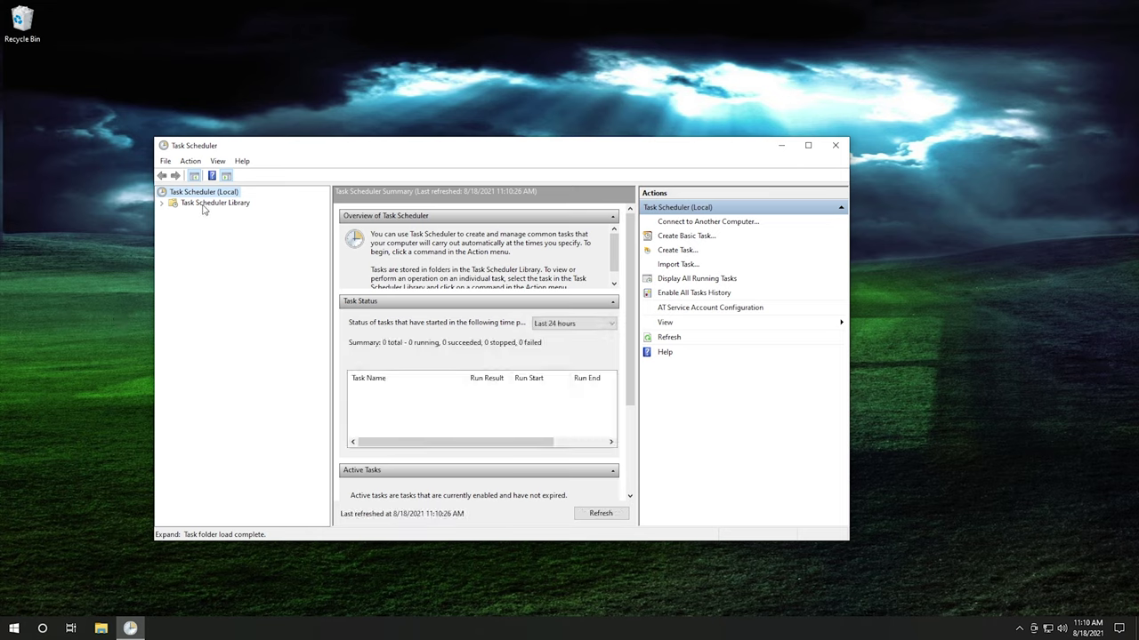
double_click(210, 203)
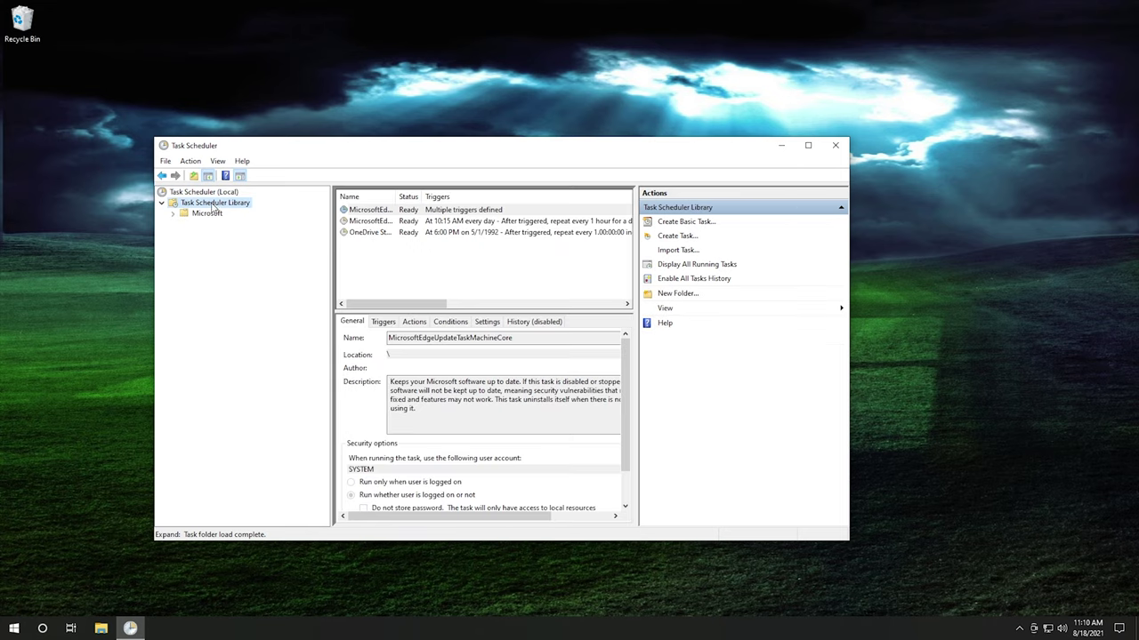
double_click(203, 217)
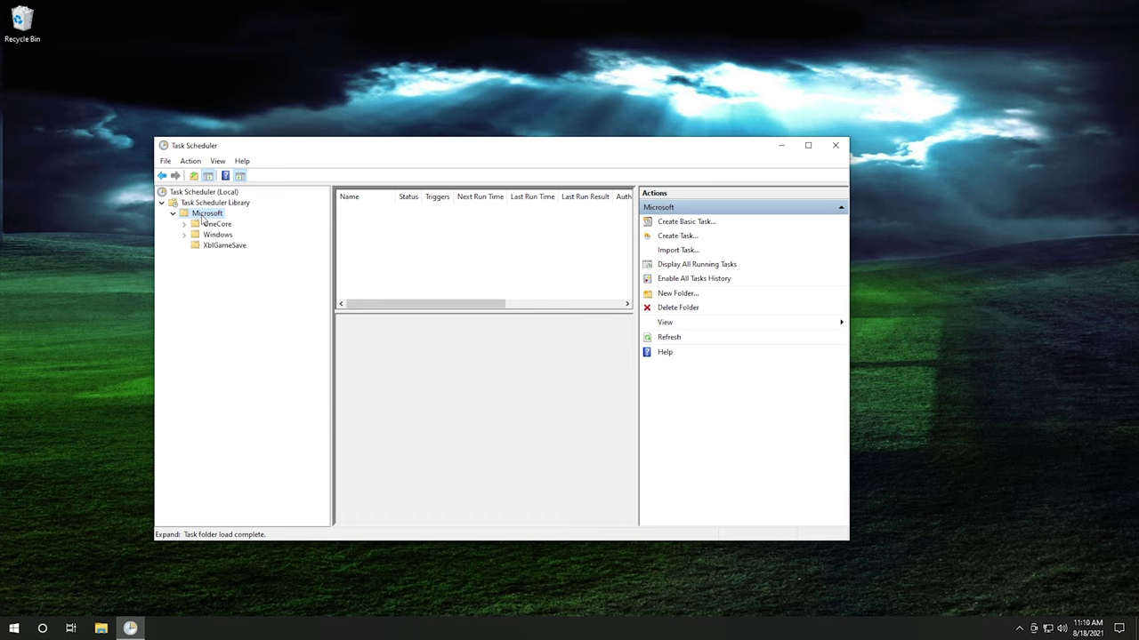
double_click(214, 237)
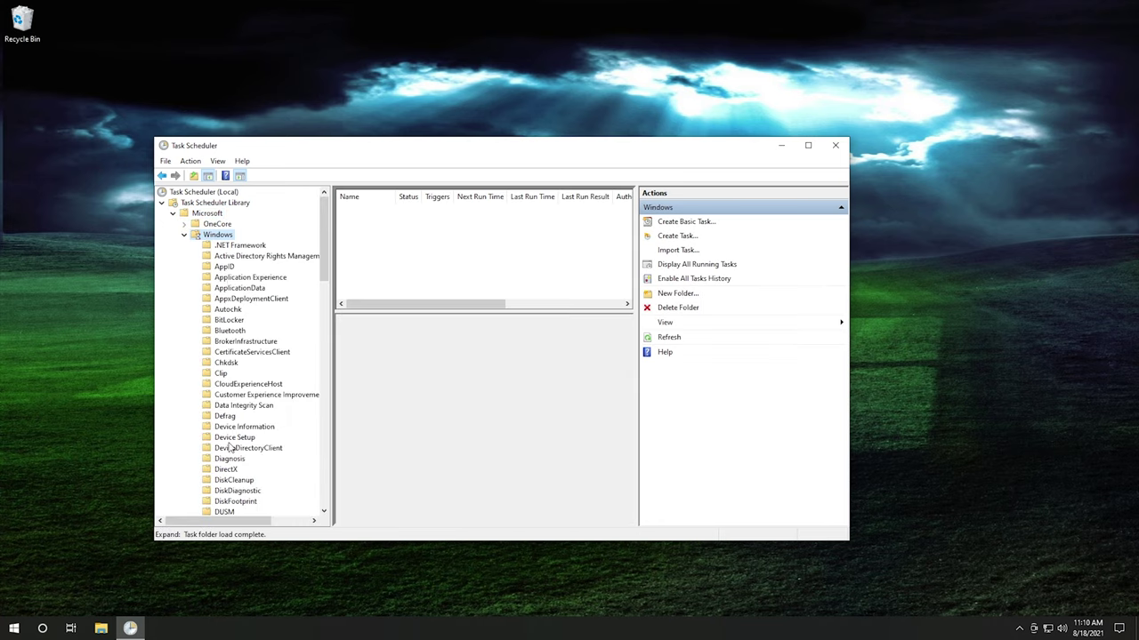
drag(230, 522, 244, 520)
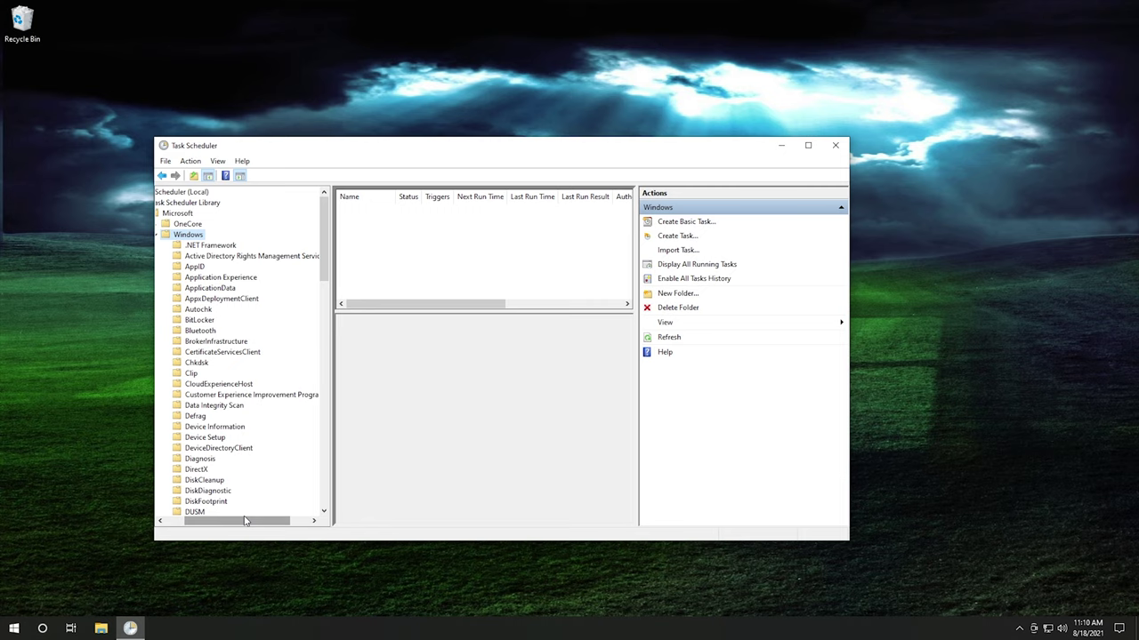
drag(245, 521, 246, 521)
Open the Application Experience task folder and select the Microsoft Compatibility Appraiser task.
click(212, 278)
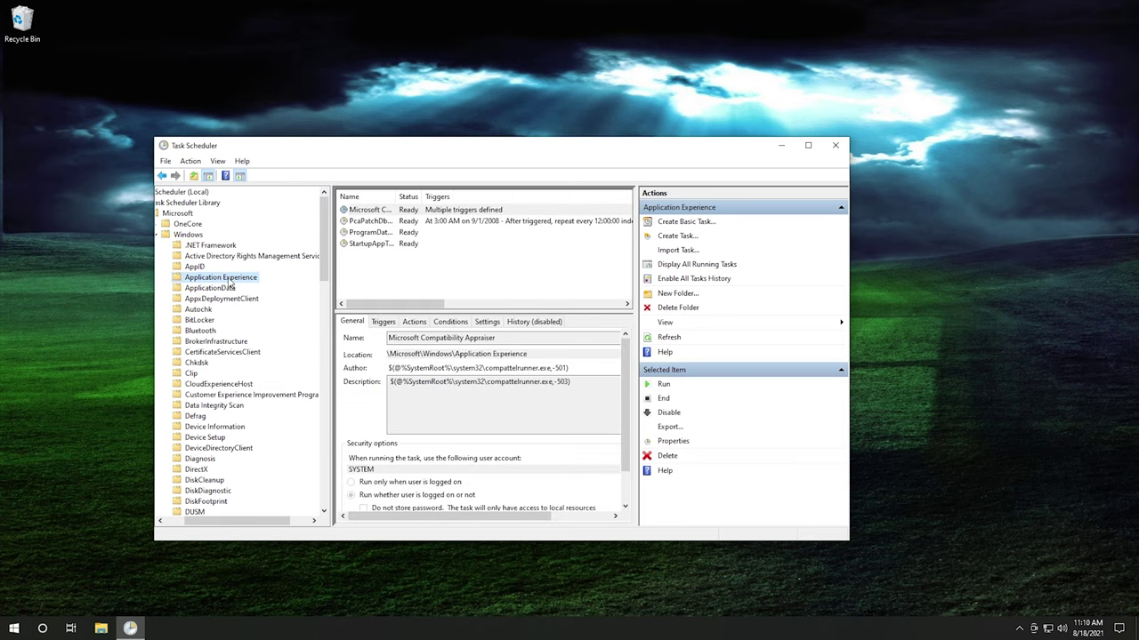
right_click(230, 281)
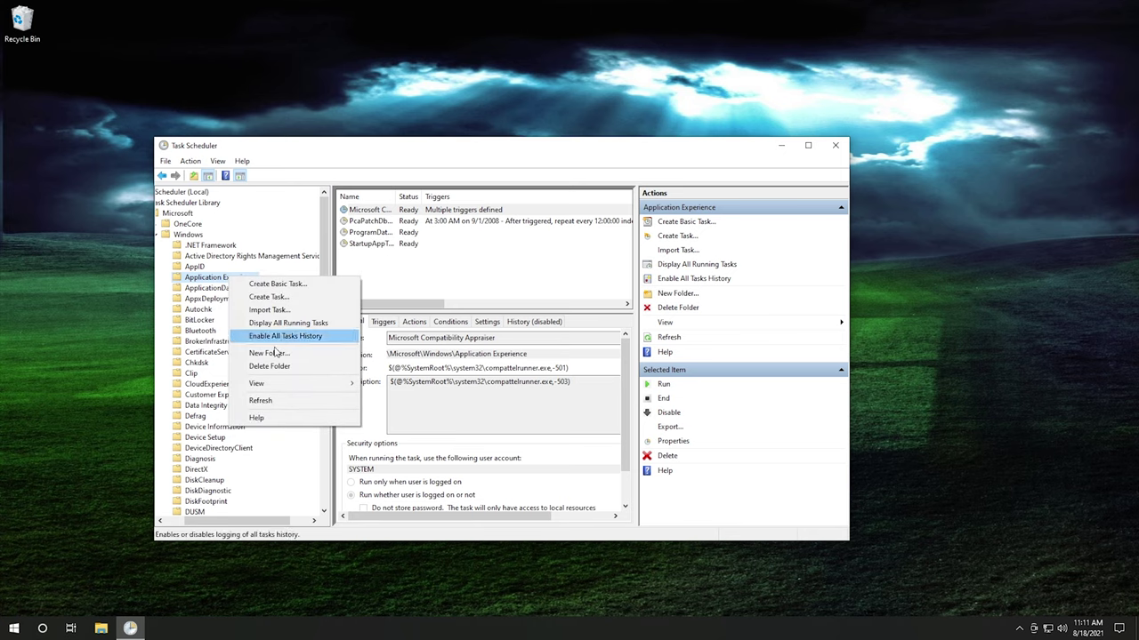
click(400, 211)
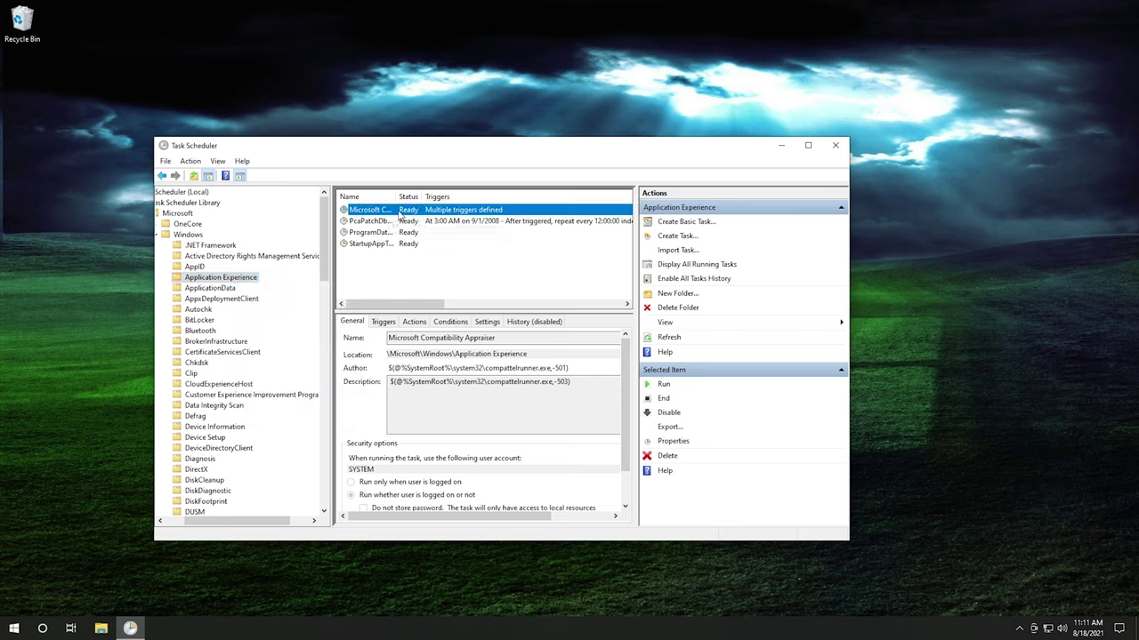
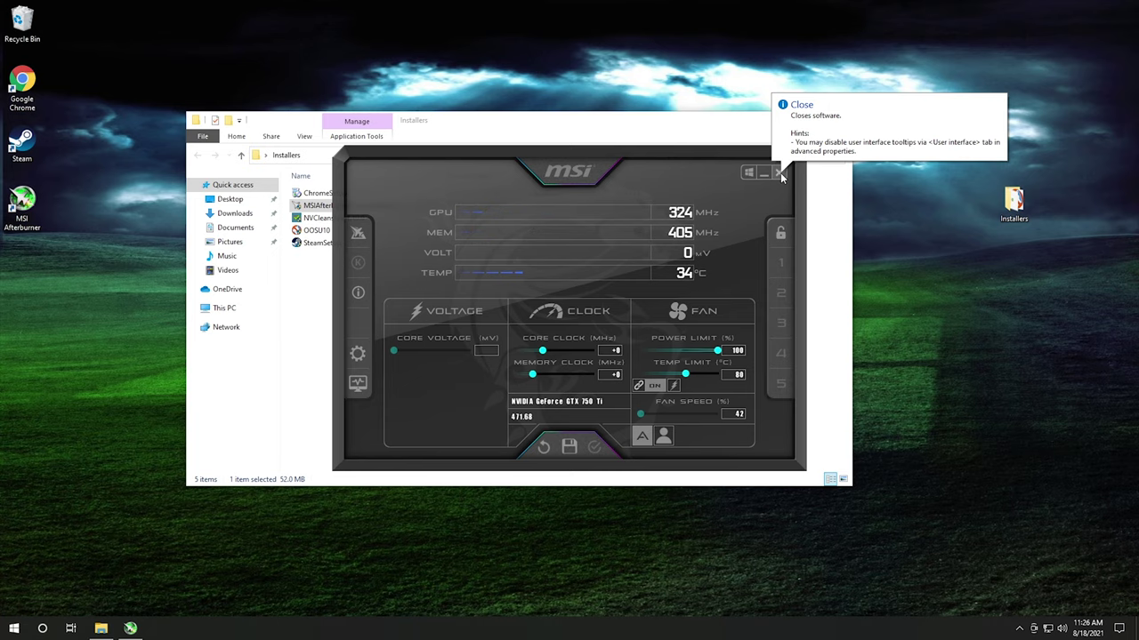
Close MSI Afterburner and the Installers folder window.
click(779, 173)
click(838, 121)
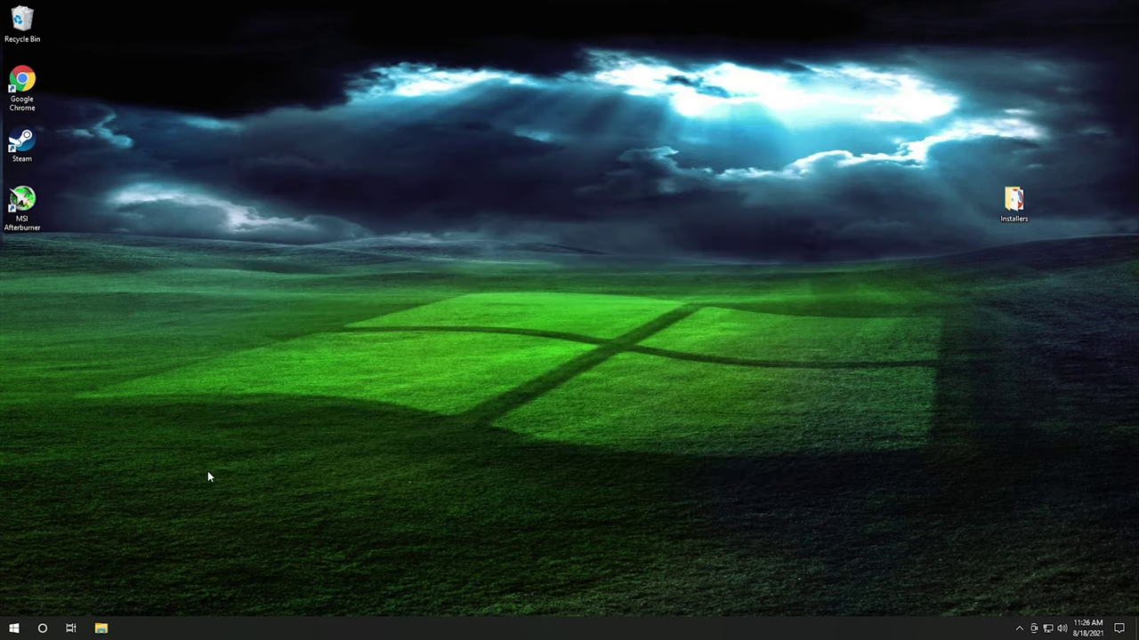
Pin Google Chrome, Steam and MSI Afterburner from the recently added apps as tiles in the Start menu's Productivity group.
click(14, 628)
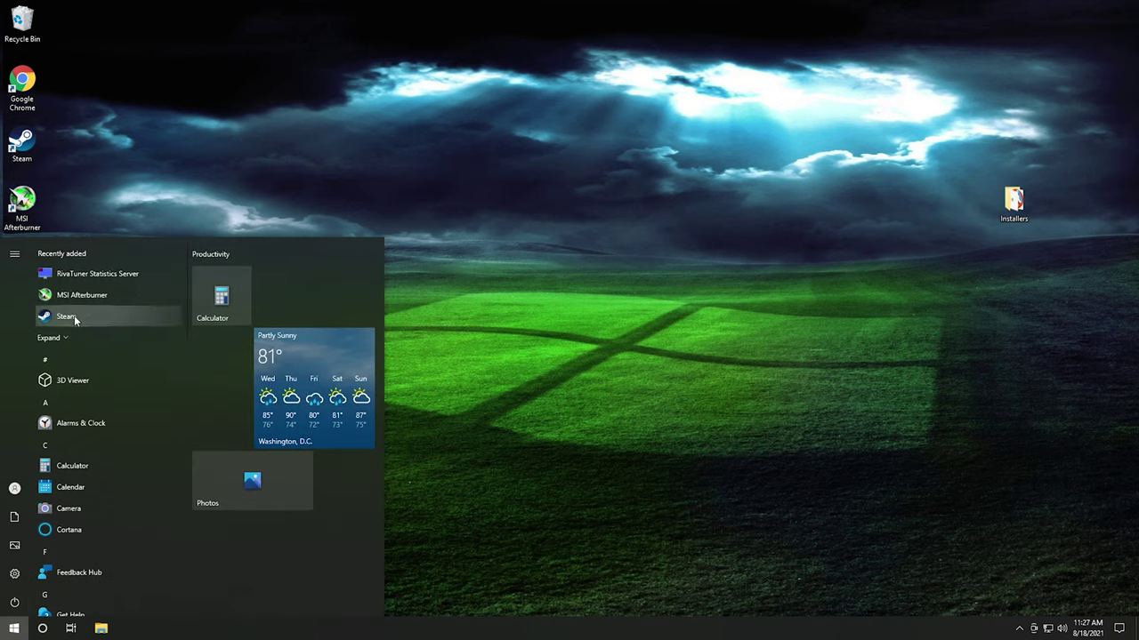
click(59, 338)
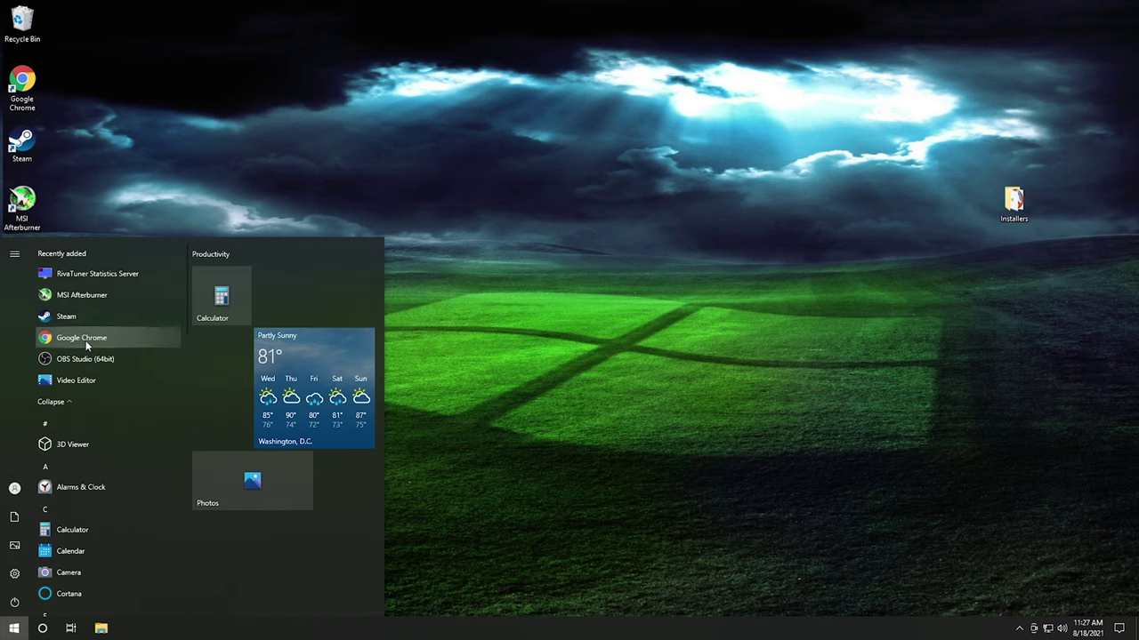
drag(87, 347, 321, 274)
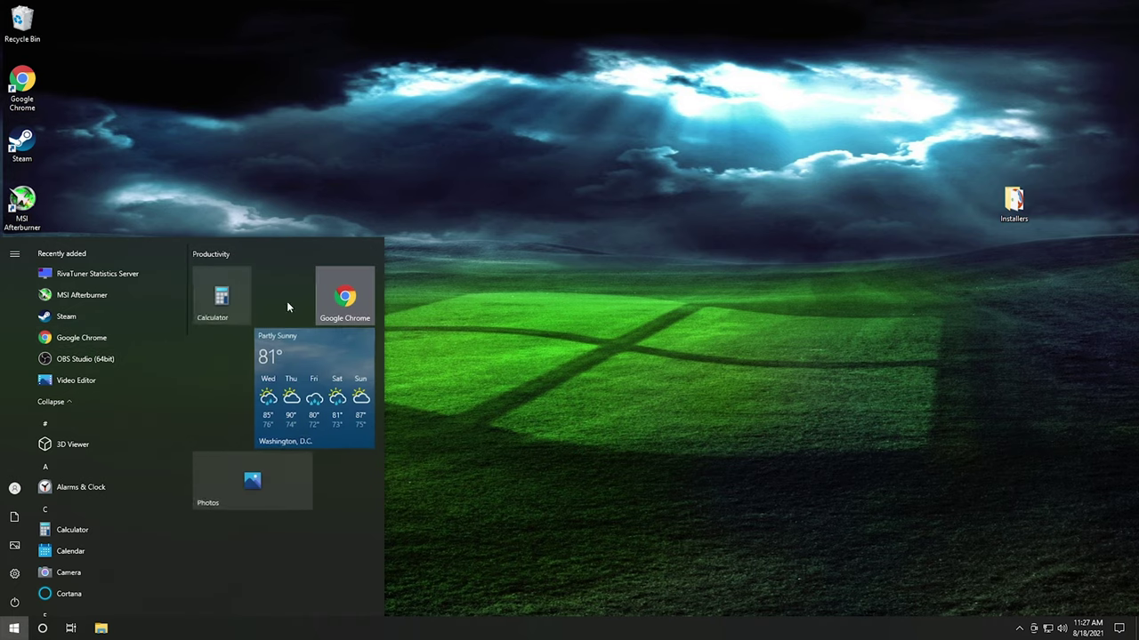
drag(89, 315, 270, 288)
drag(107, 295, 213, 356)
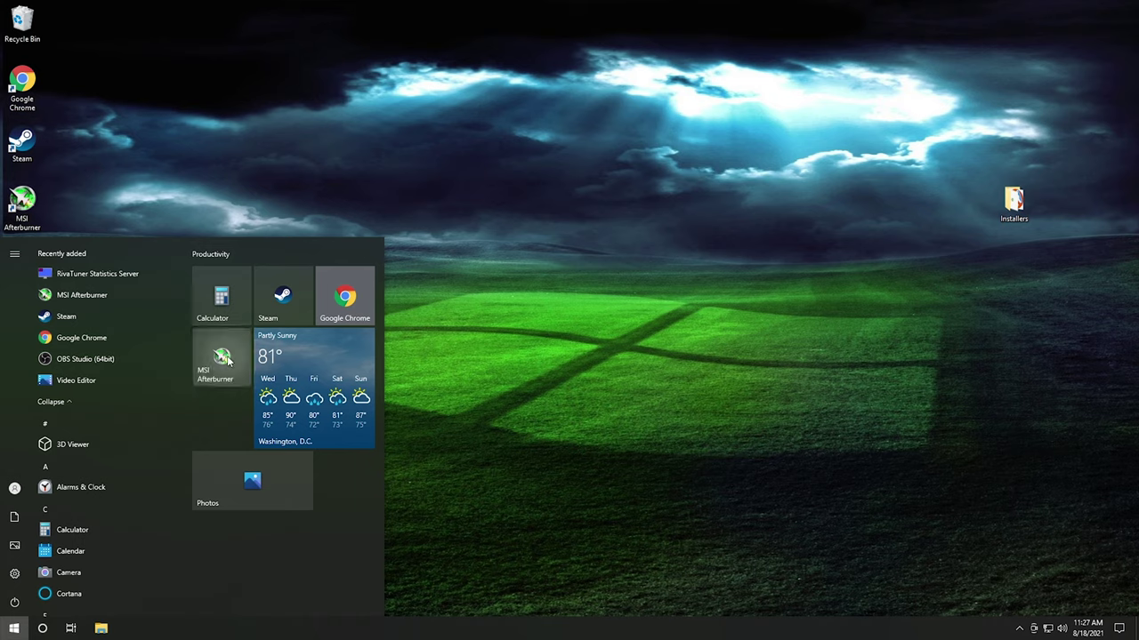
Resize the MSI Afterburner tile in the Start menu to Small.
right_click(227, 358)
mouse_move(276, 388)
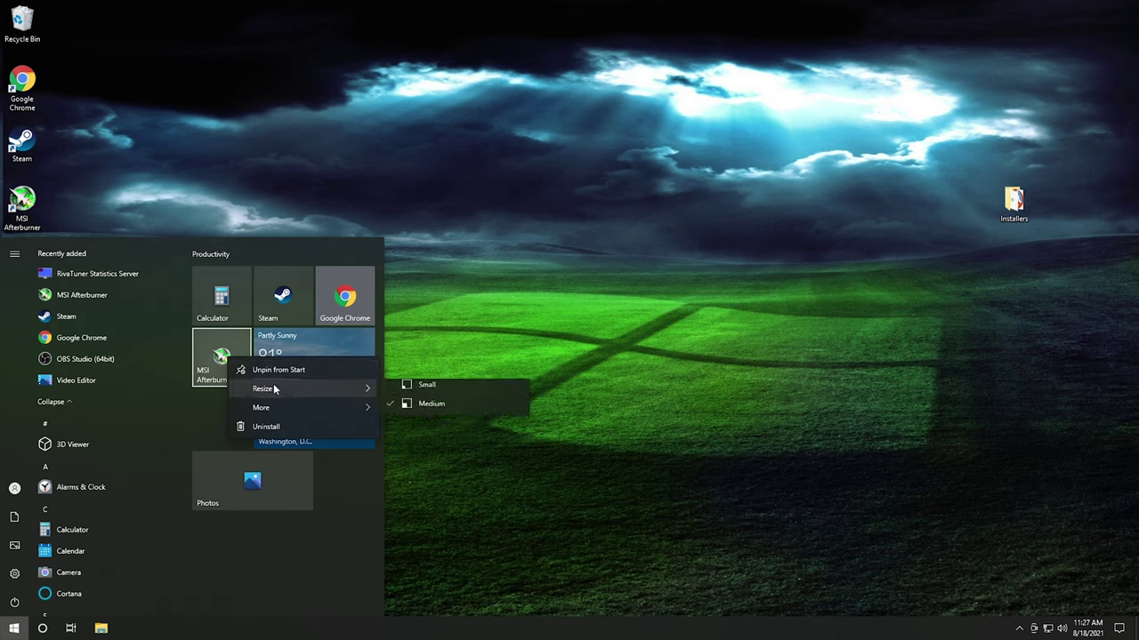
click(411, 390)
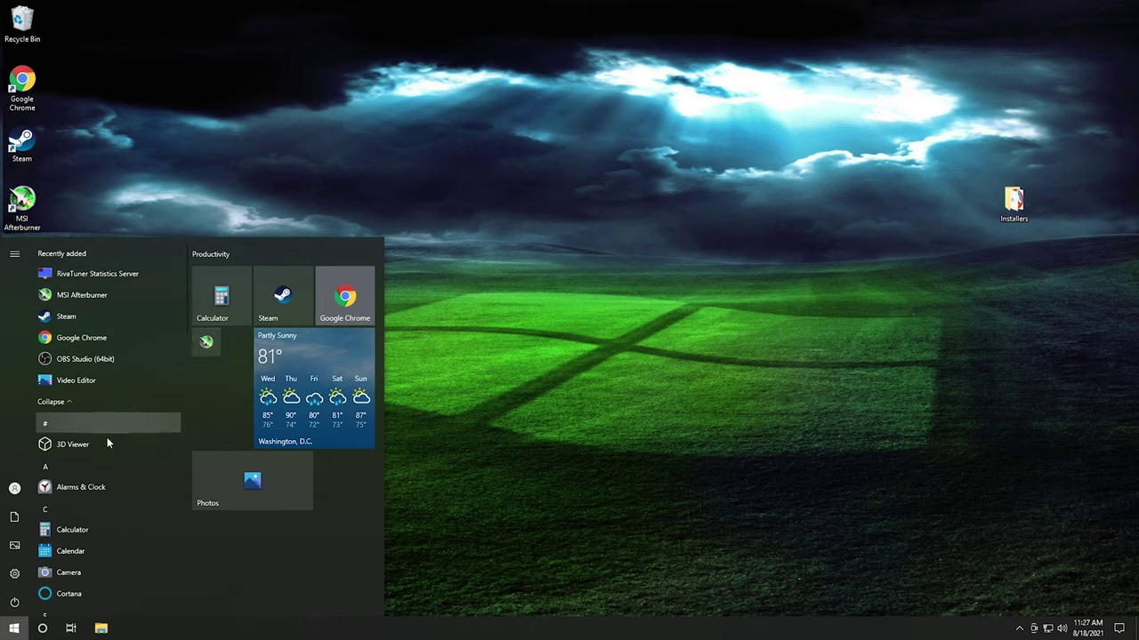
Find NVIDIA Control Panel, pin it to Start and place its tile directly below the MSI Afterburner tile.
click(15, 634)
click(14, 634)
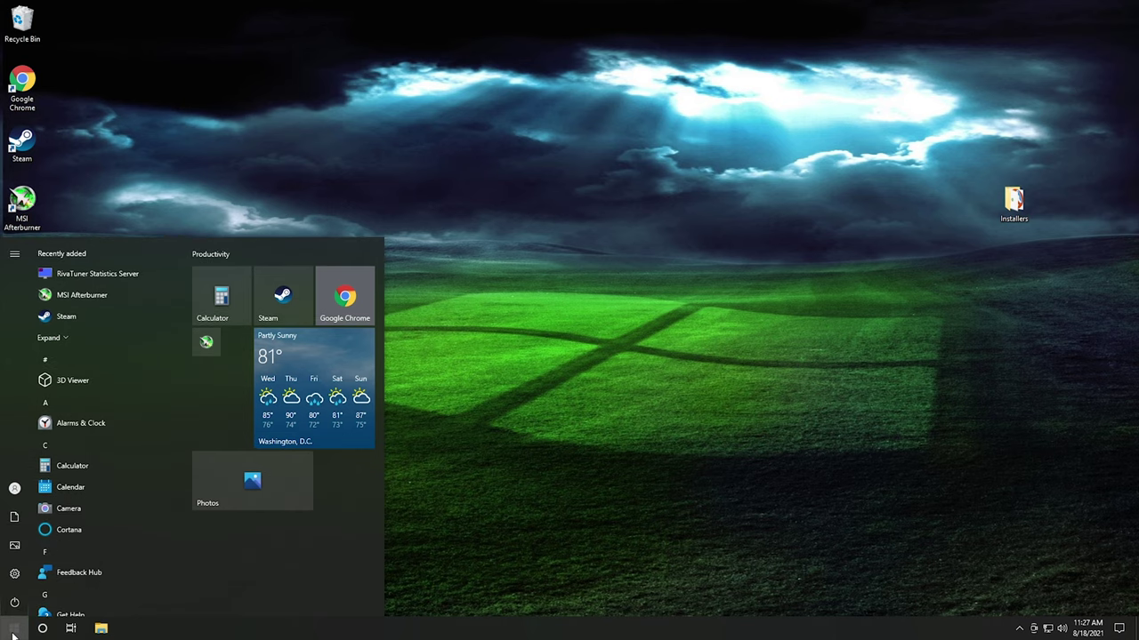
text(n)
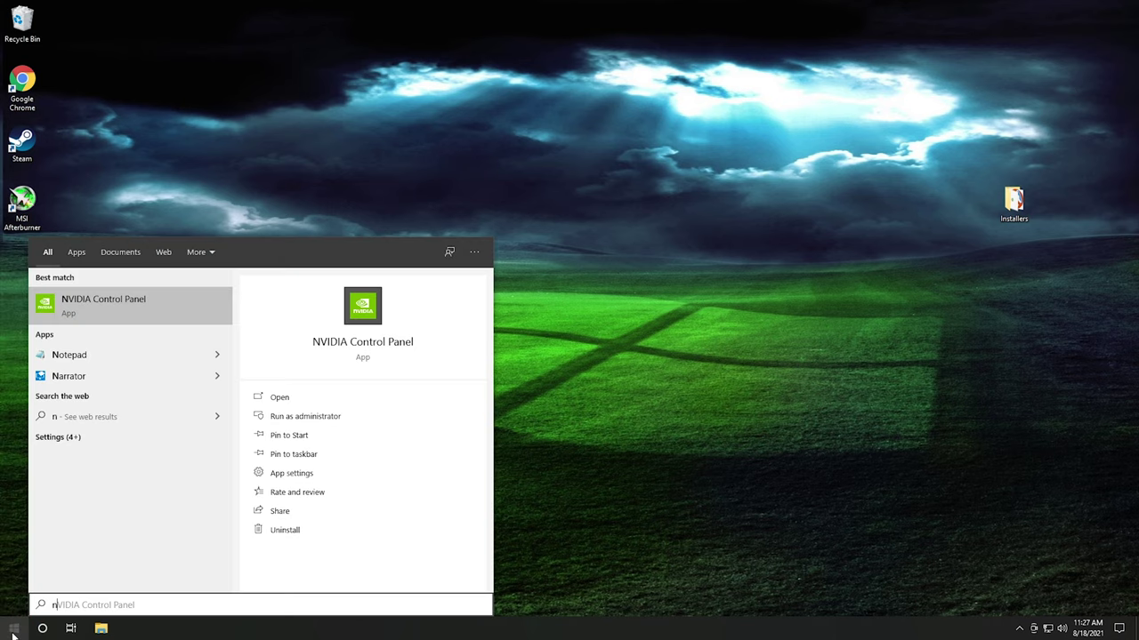
right_click(118, 305)
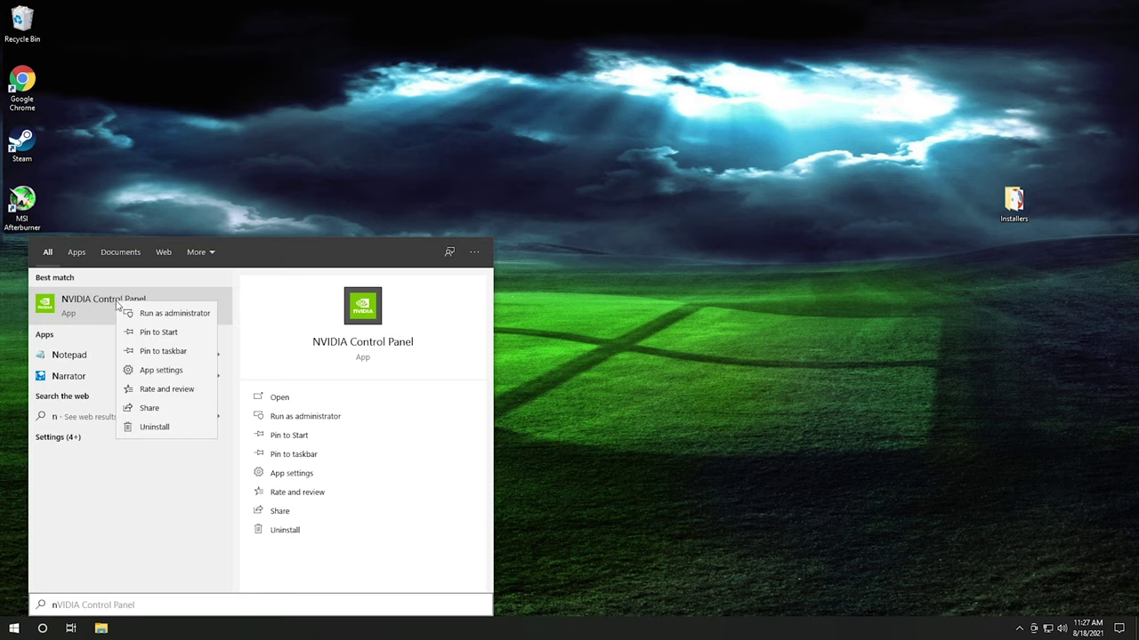
click(183, 335)
click(13, 628)
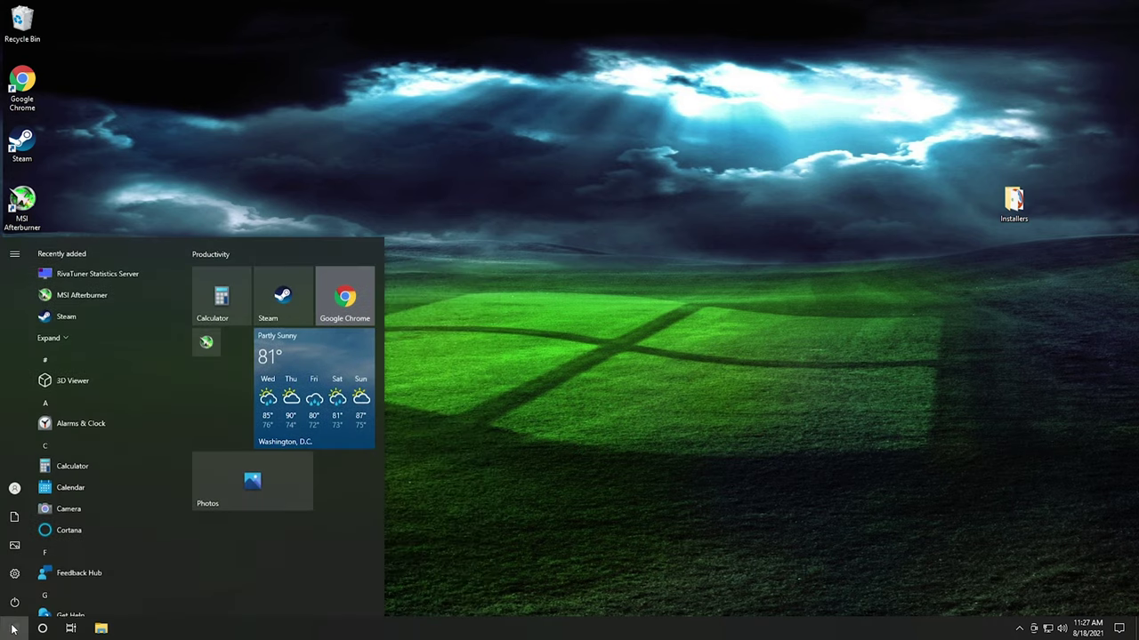
drag(212, 566, 212, 397)
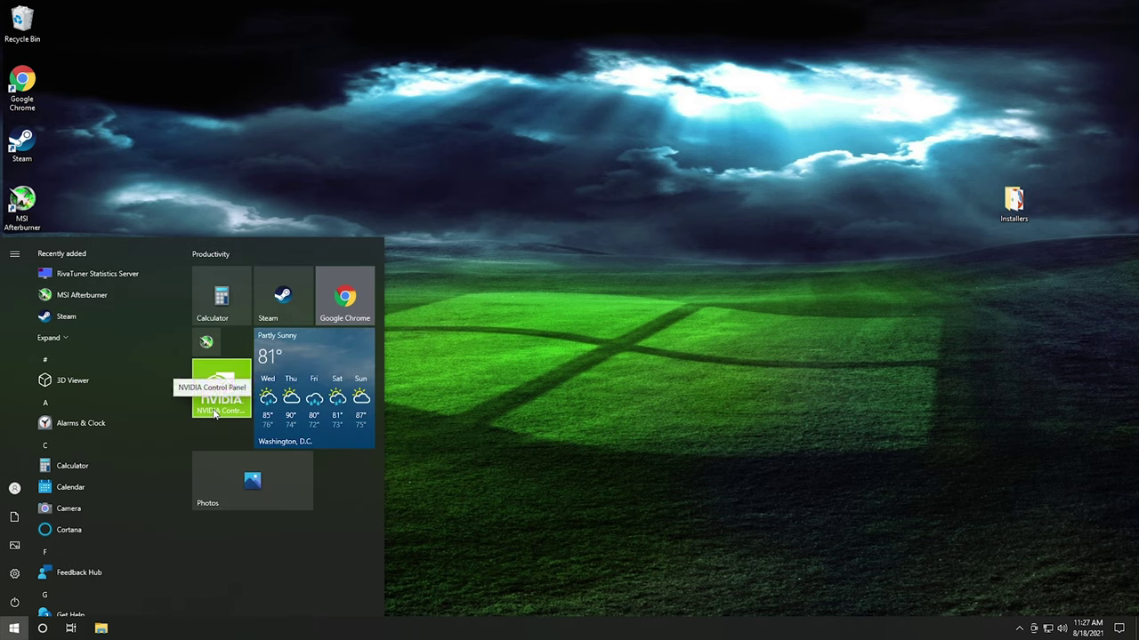
Launch NVIDIA Control Panel, accept its software license agreement and move the window away from the desktop icons.
click(221, 404)
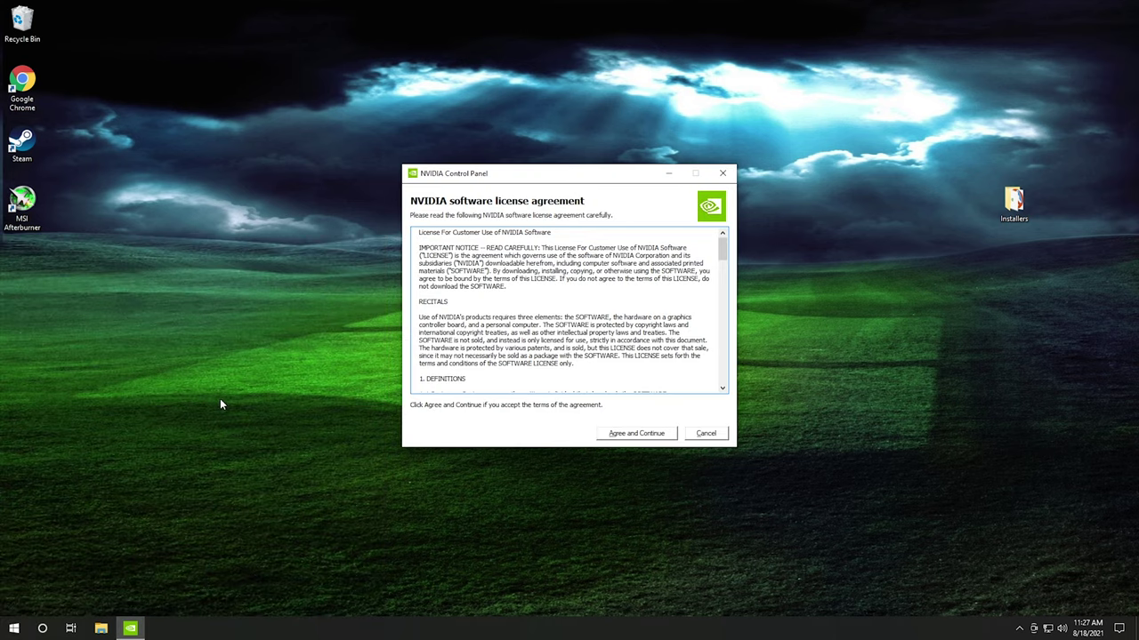
click(629, 434)
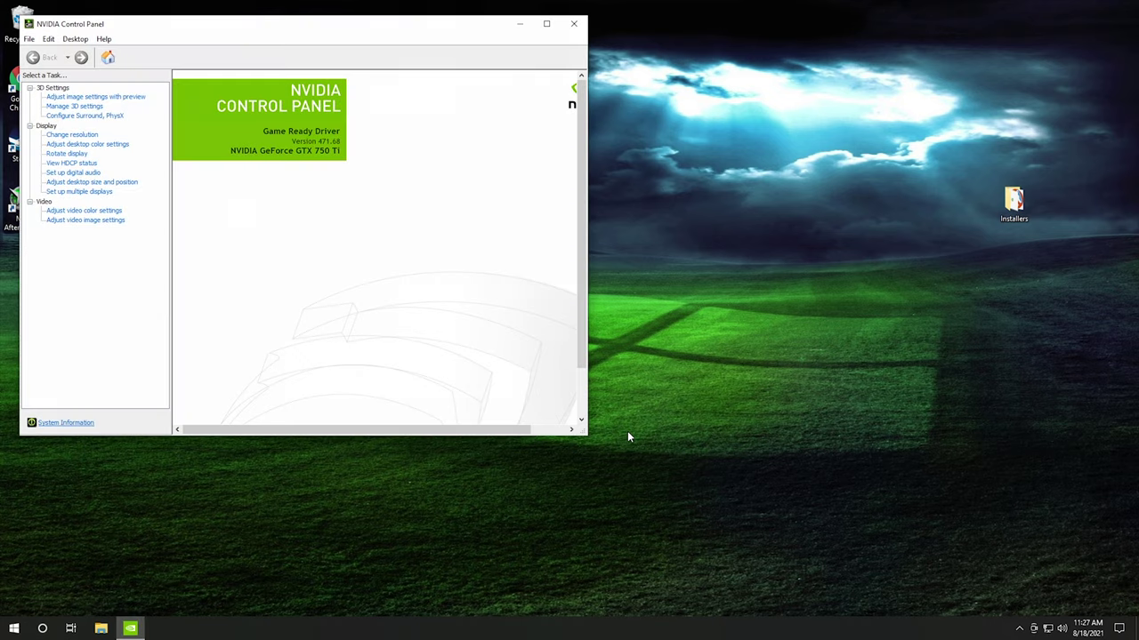
drag(279, 28, 380, 85)
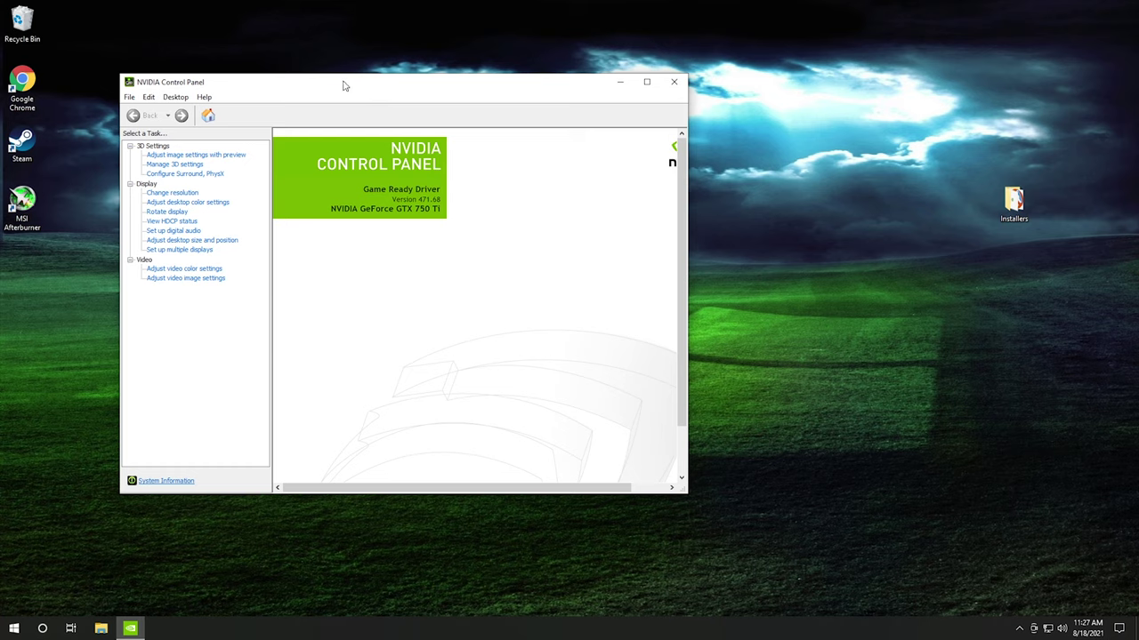
In the global 3D settings, set Power management mode to Prefer maximum performance.
click(172, 165)
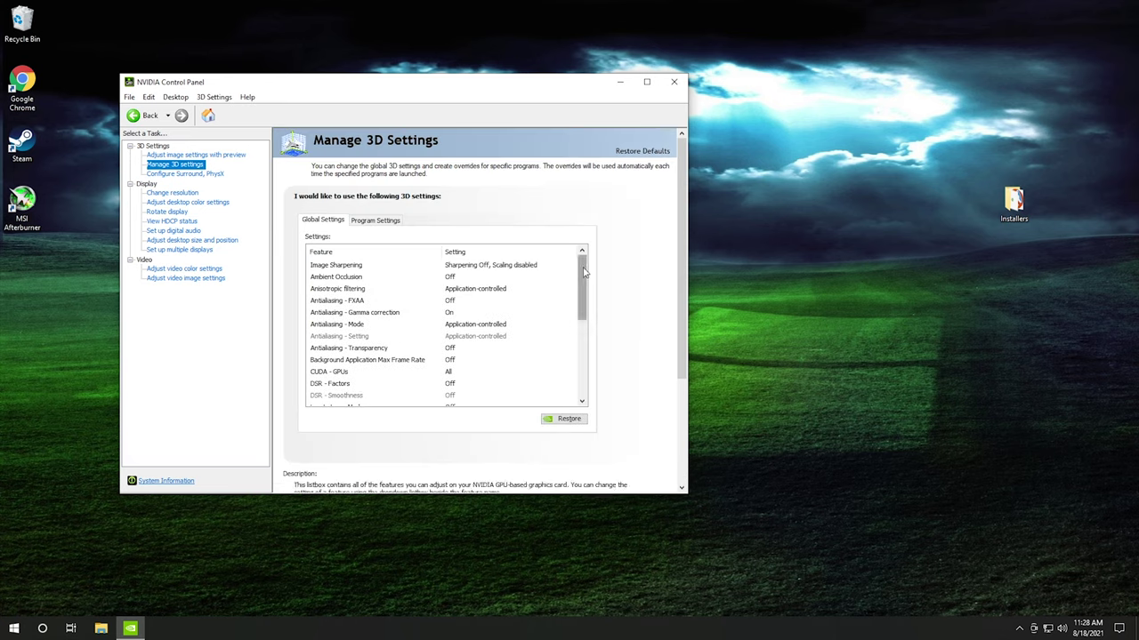
drag(584, 272, 562, 323)
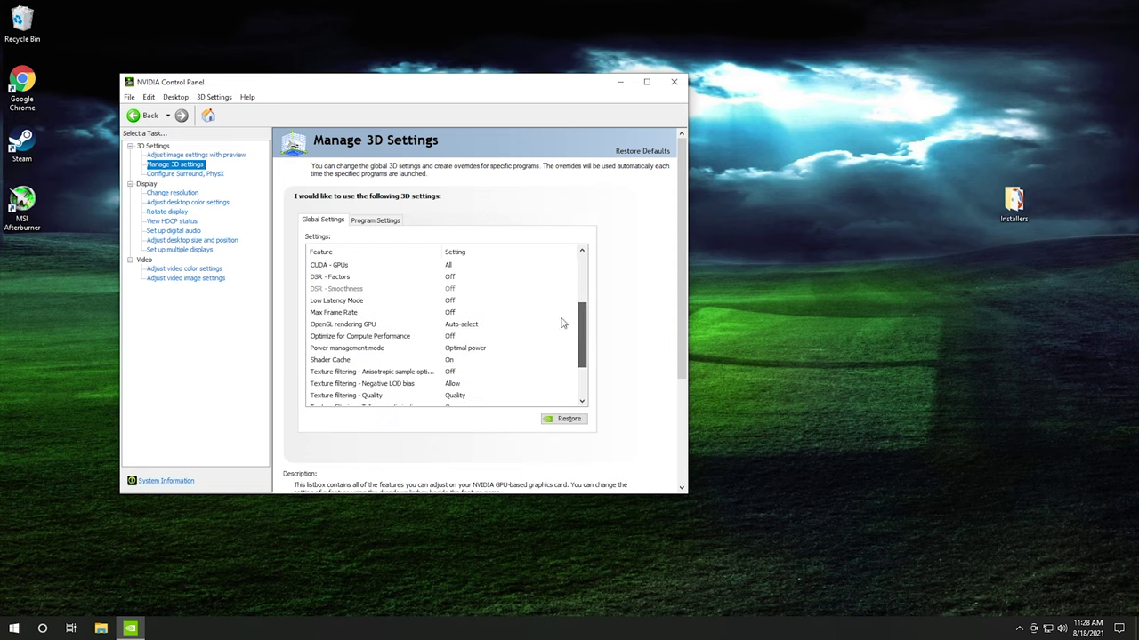
click(471, 347)
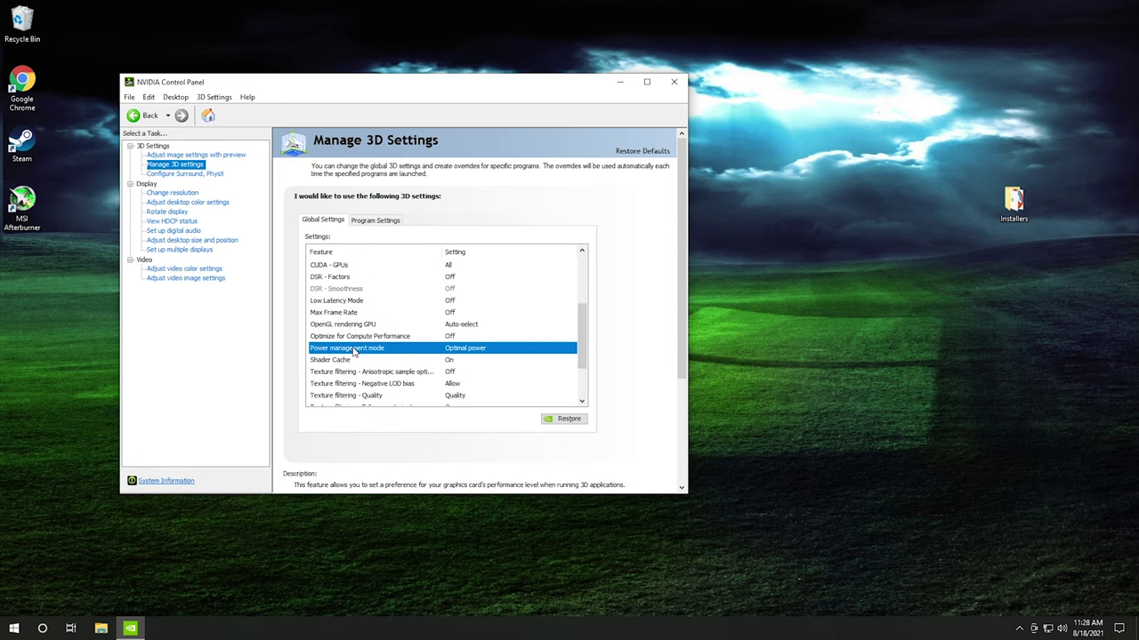
click(484, 350)
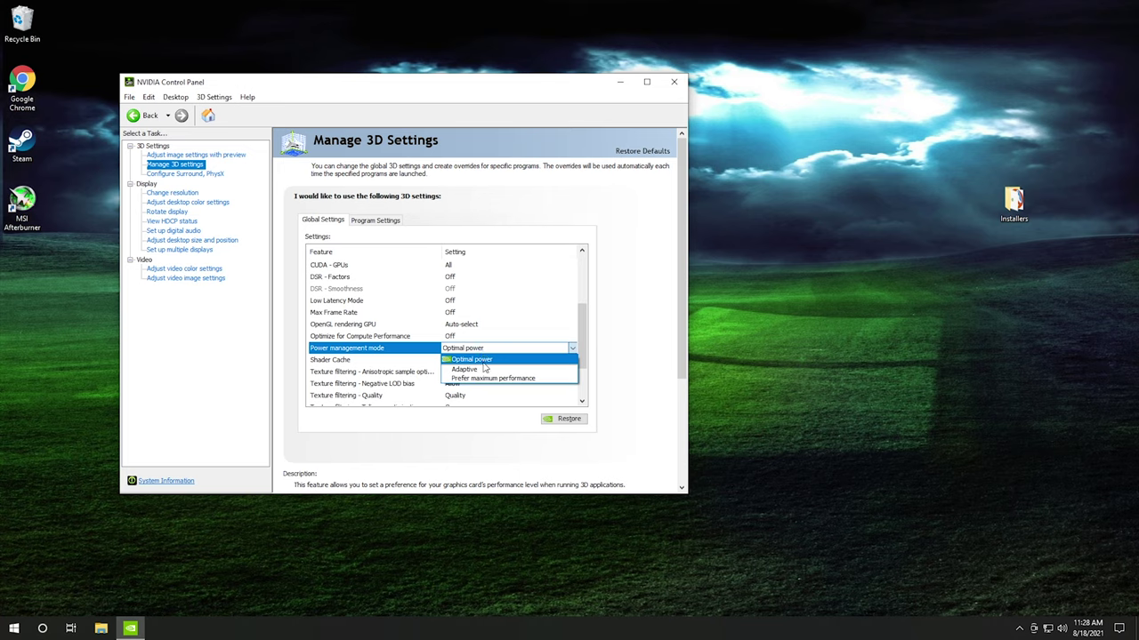
click(487, 379)
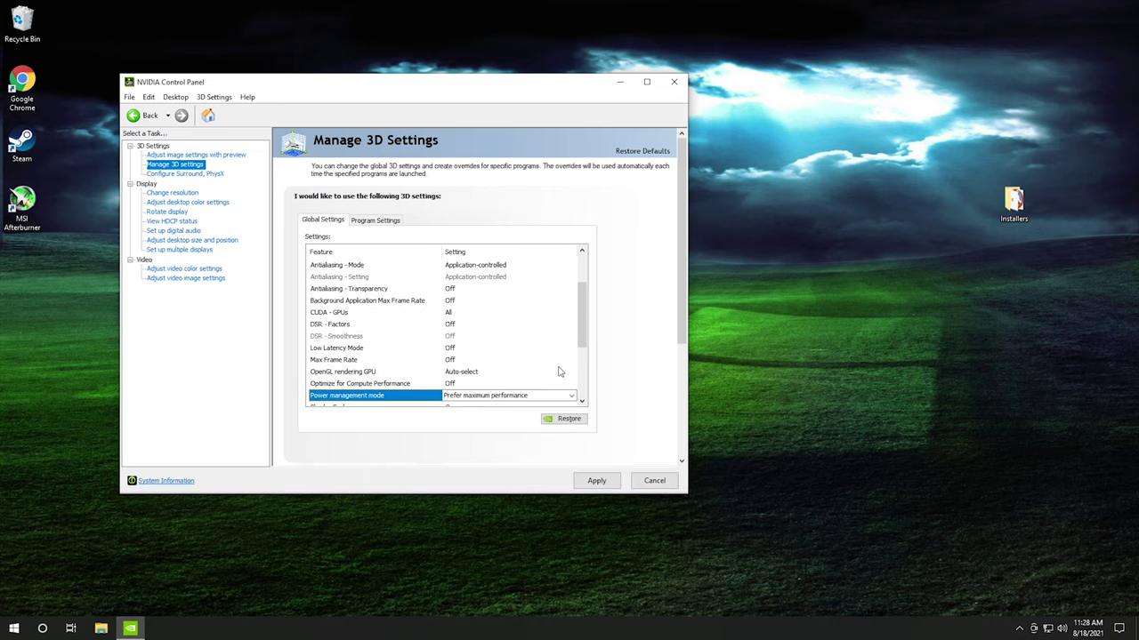
Set Texture filtering - Quality to High performance, apply the 3D settings and close NVIDIA Control Panel.
drag(584, 315, 585, 356)
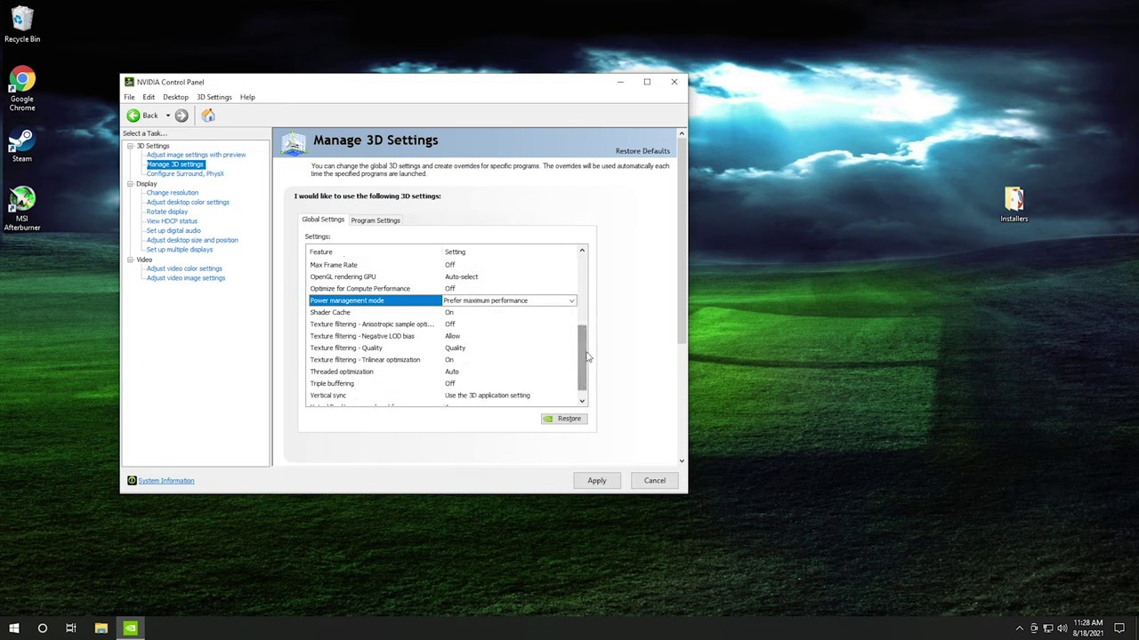
click(365, 350)
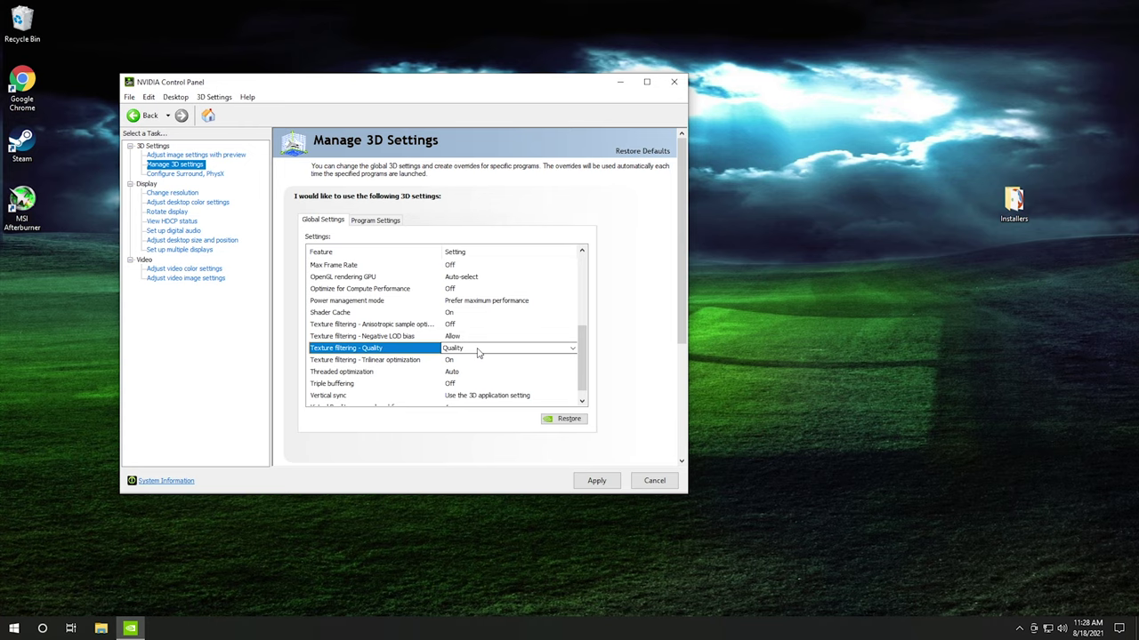
click(478, 352)
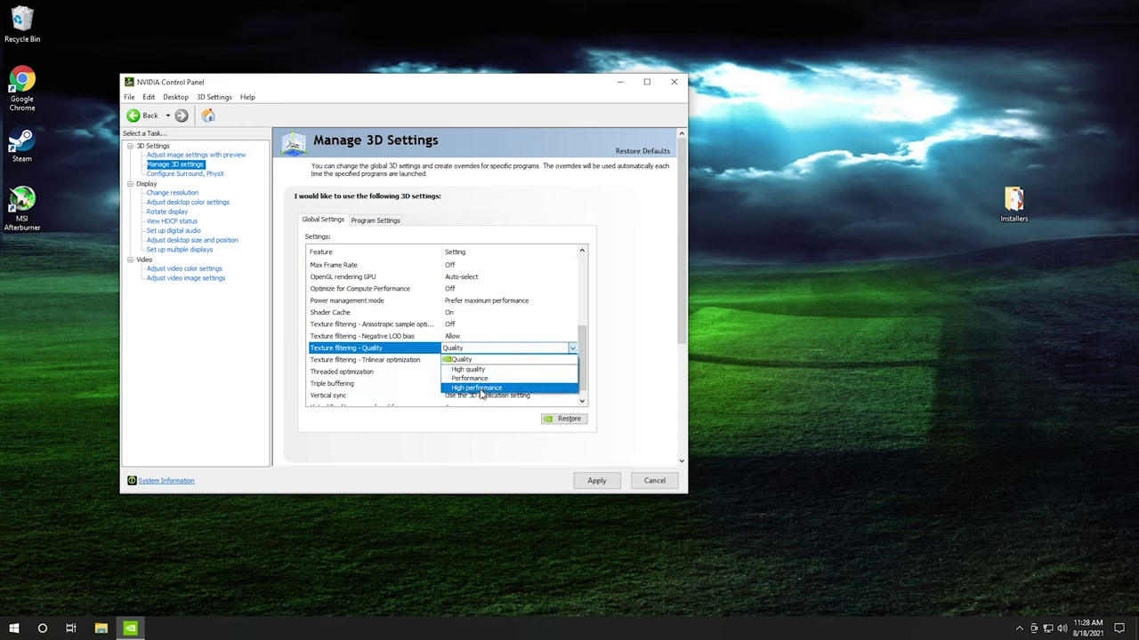
click(481, 388)
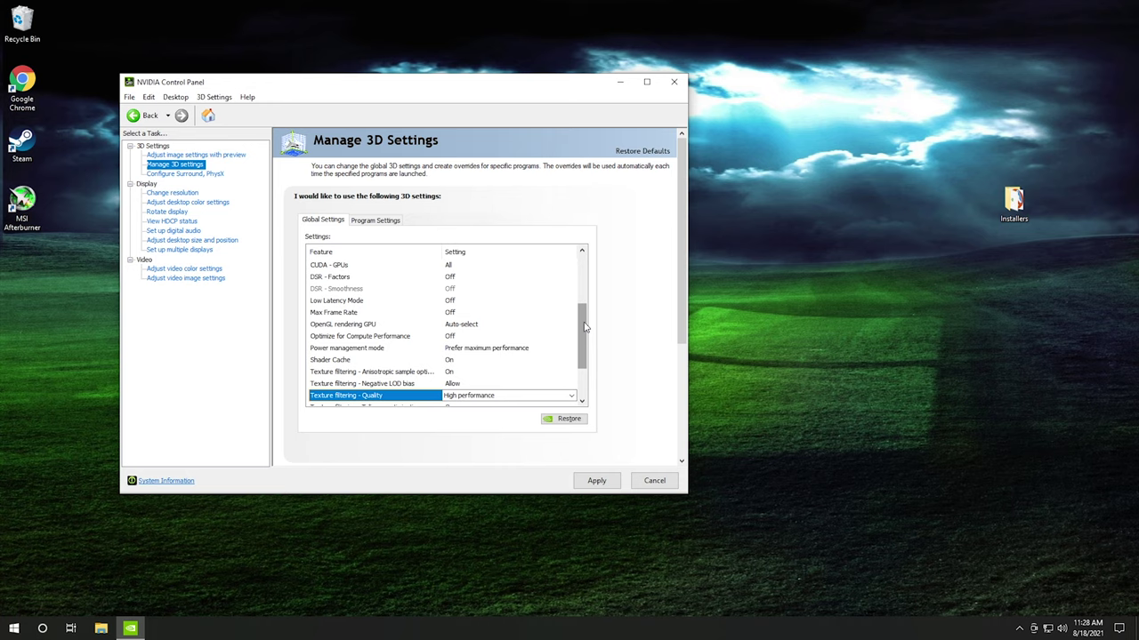
click(592, 483)
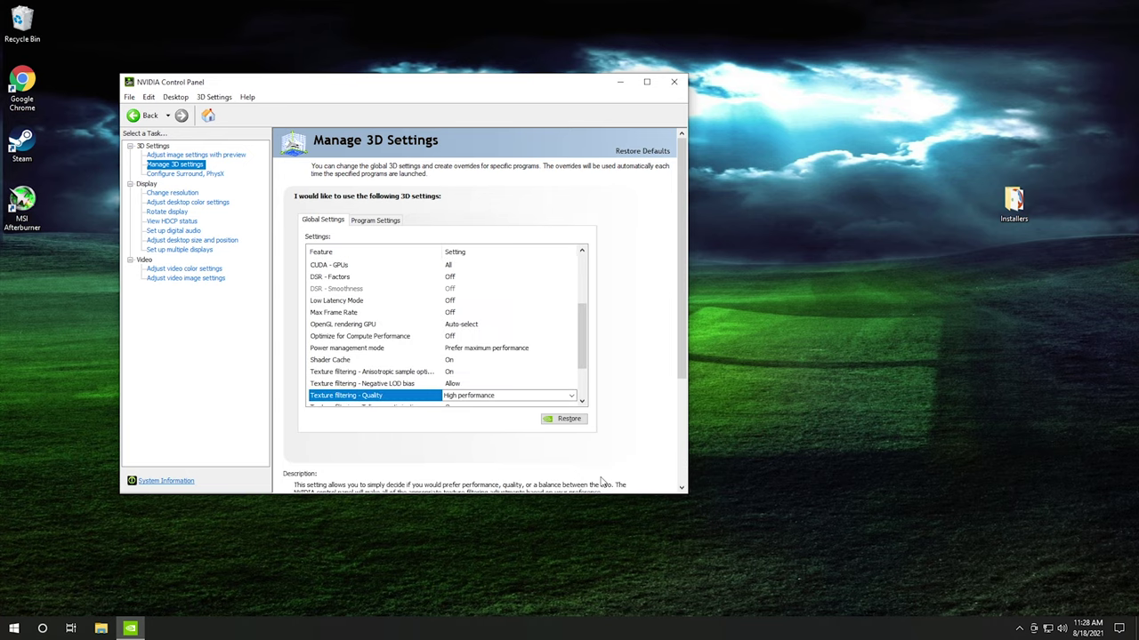
click(675, 82)
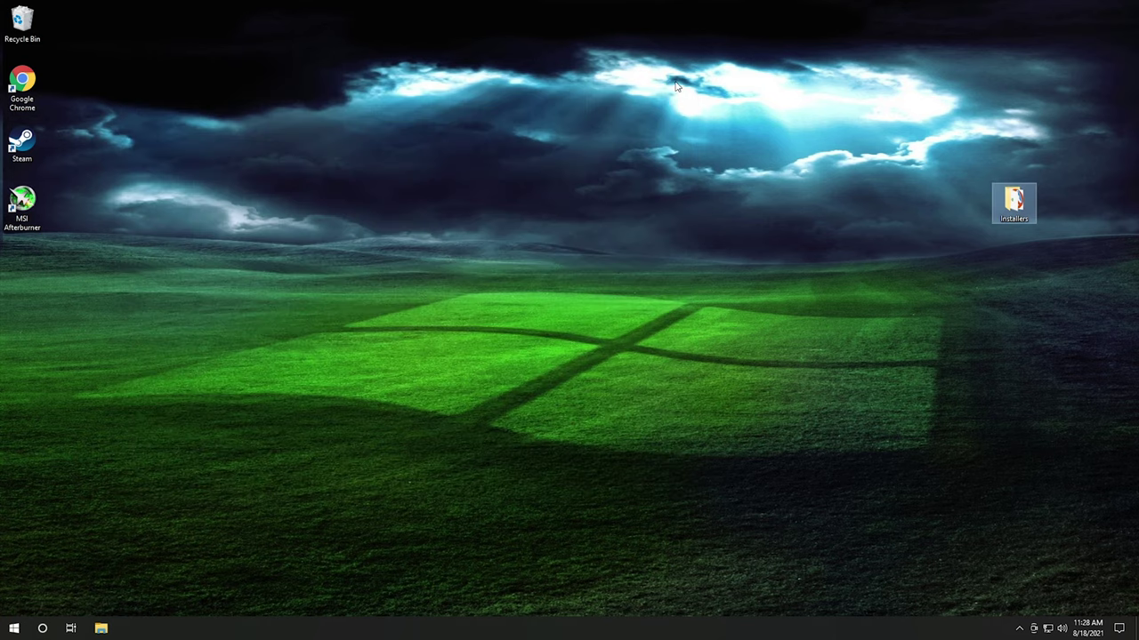
Personalize the Start folder list with File Explorer on and Documents and Pictures off, close Settings and check the Start menu.
click(14, 628)
mouse_move(18, 587)
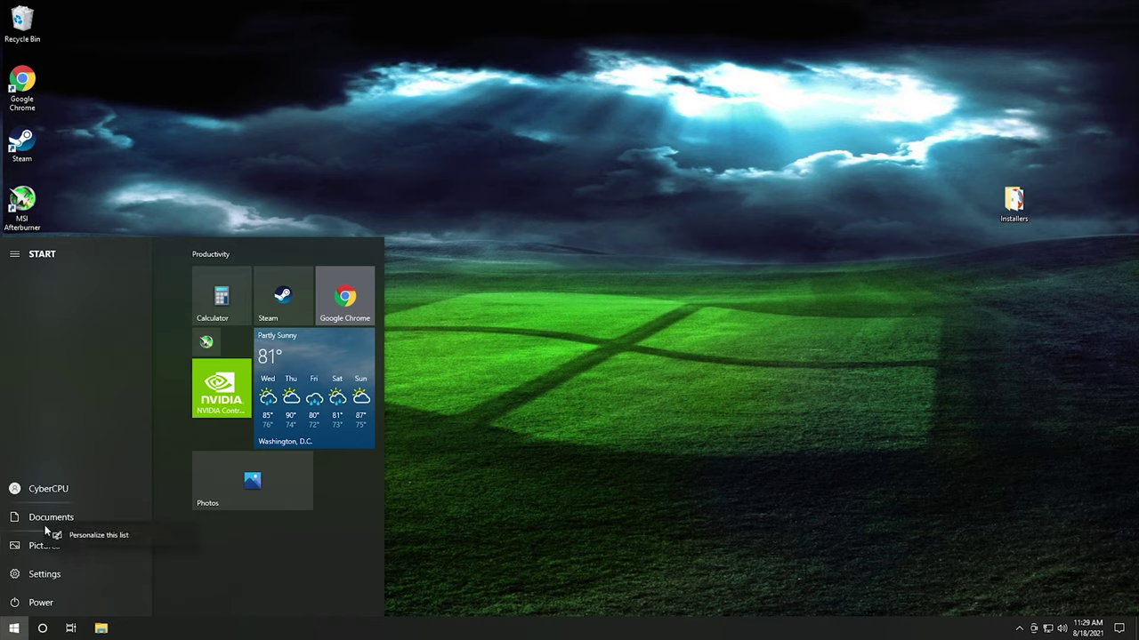
click(89, 538)
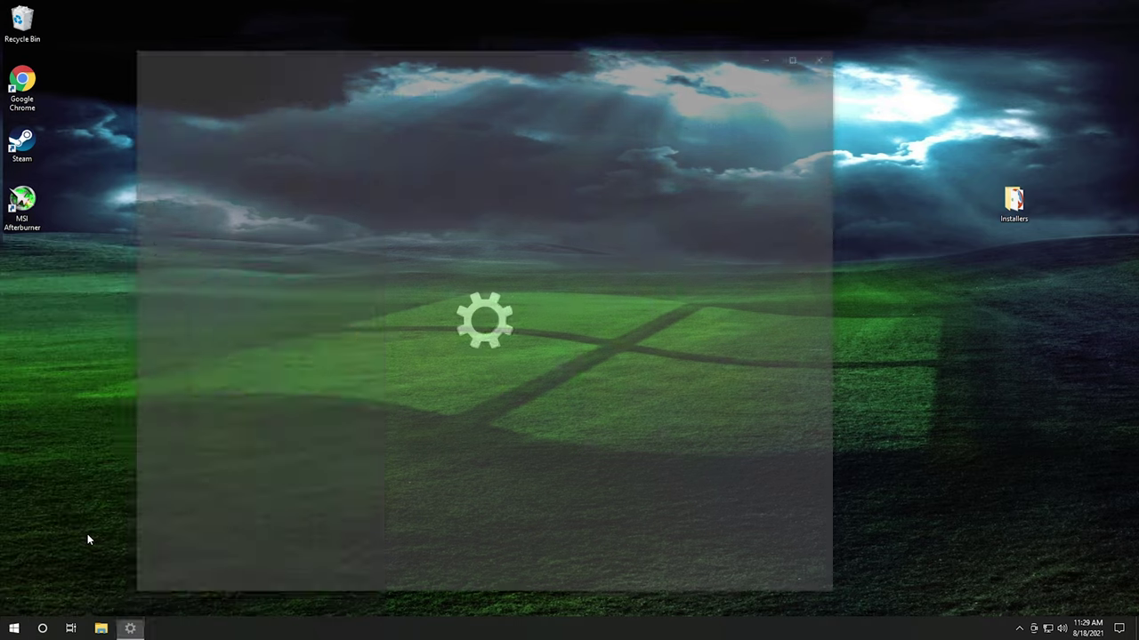
click(160, 143)
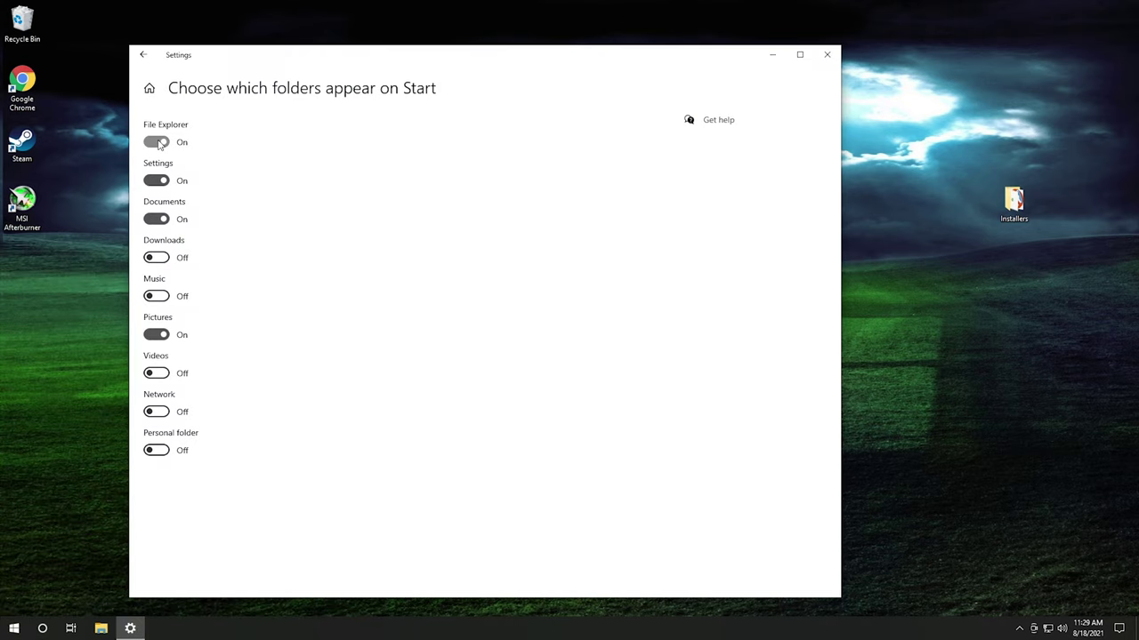
click(157, 219)
click(156, 335)
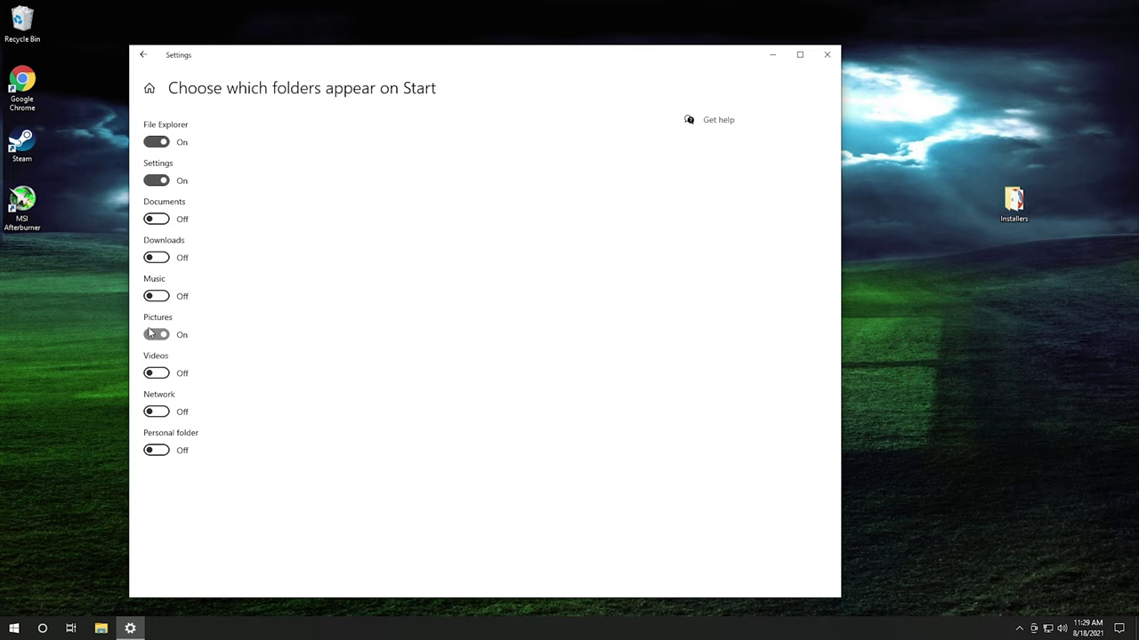
click(826, 54)
click(10, 628)
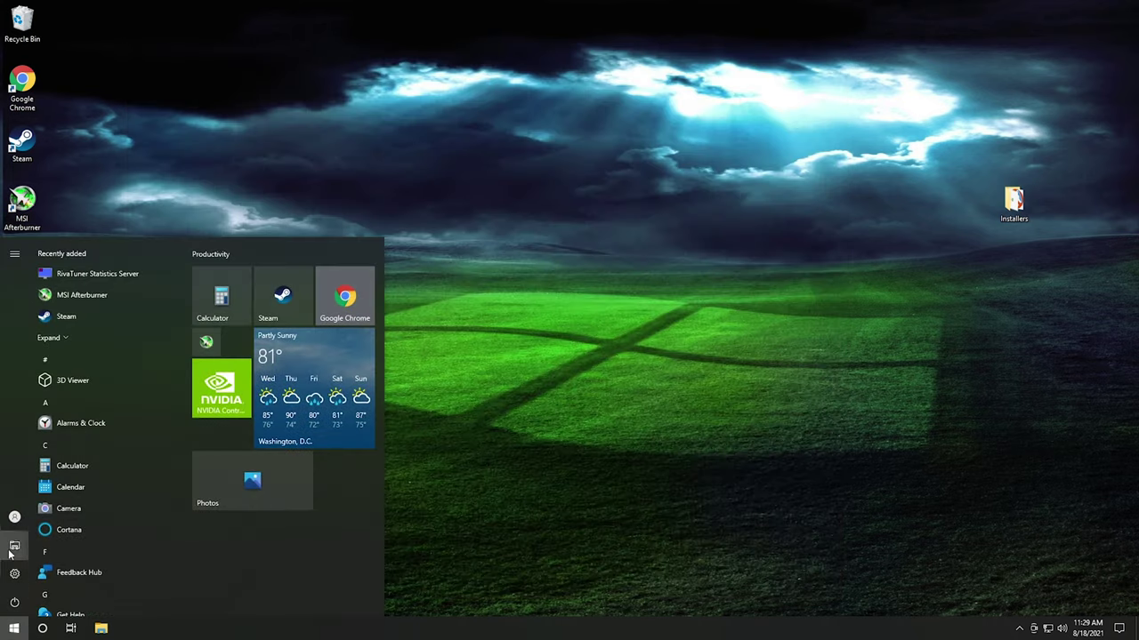
Find the Power & sleep settings through a "power" search in Settings and set the plugged-in sleep time to Never.
mouse_move(20, 553)
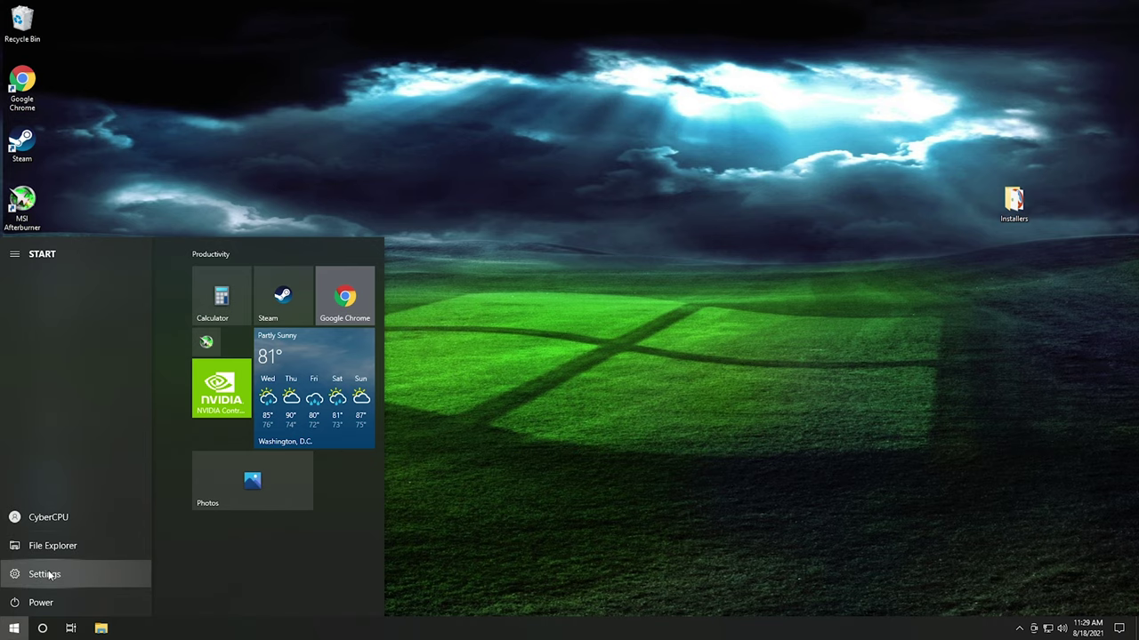
click(49, 576)
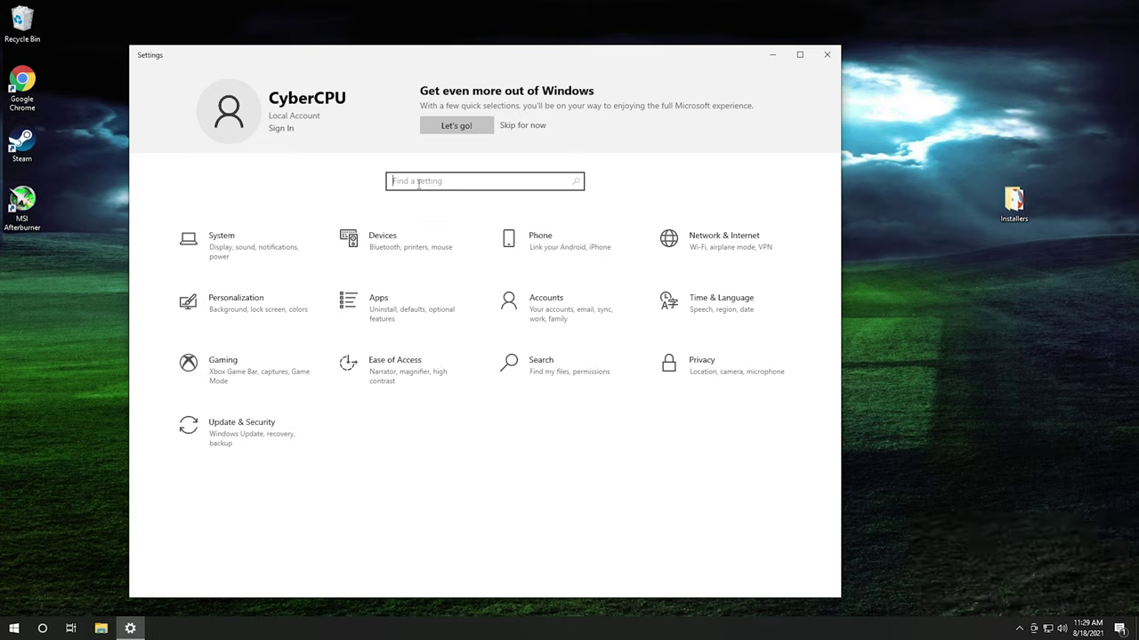
text(power)
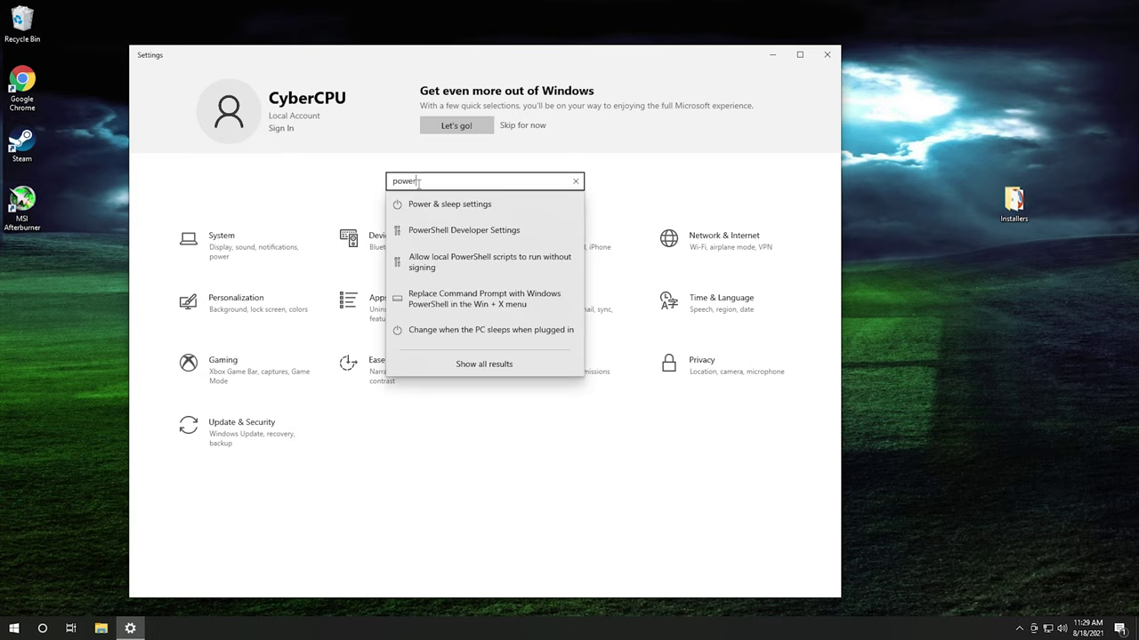
click(429, 208)
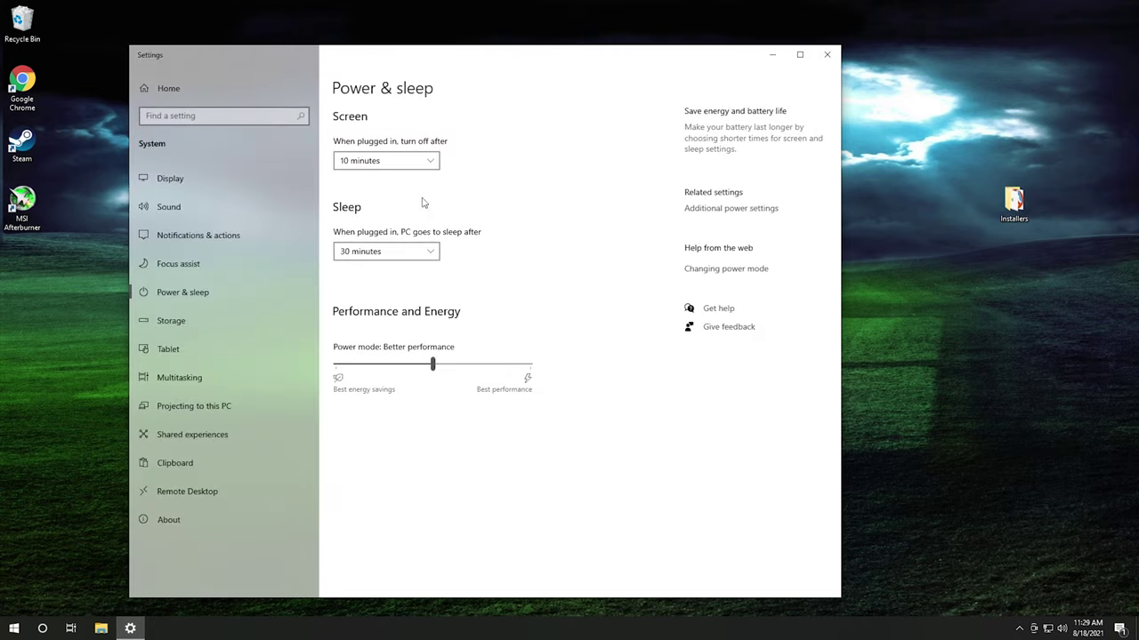
click(394, 255)
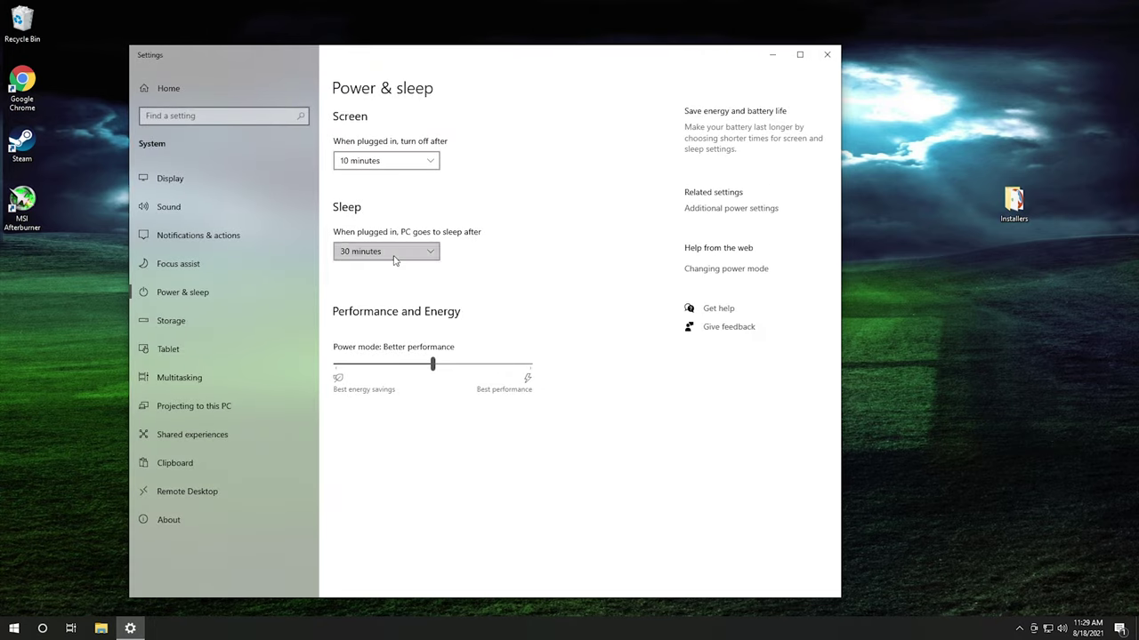
click(387, 385)
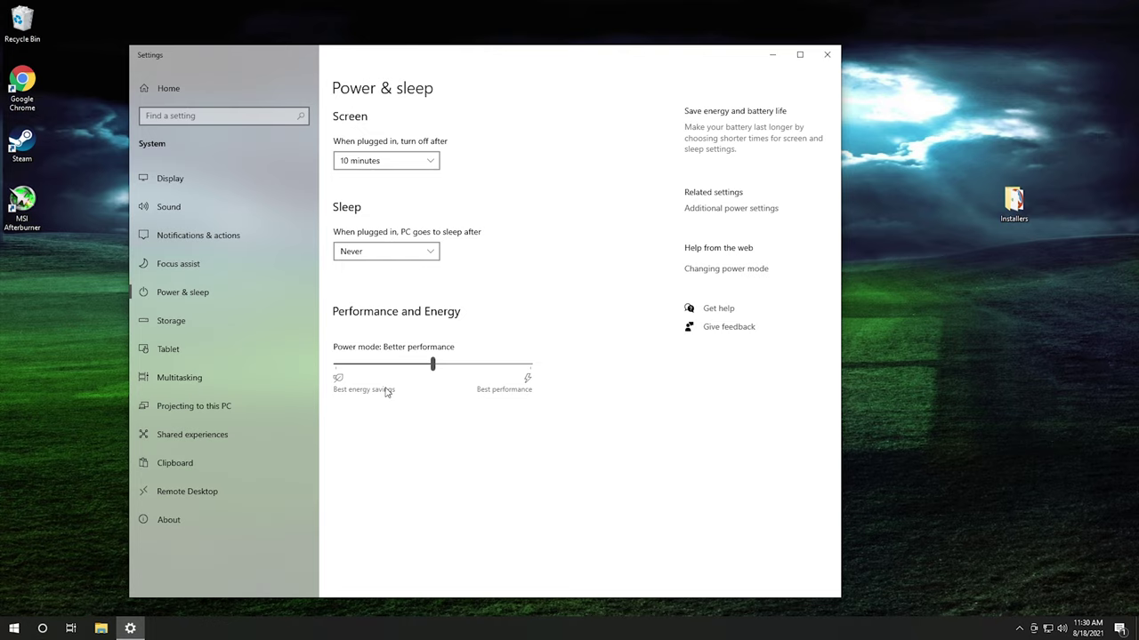
Set the plugged-in screen turn-off time to Never and the power mode to Best performance.
click(397, 169)
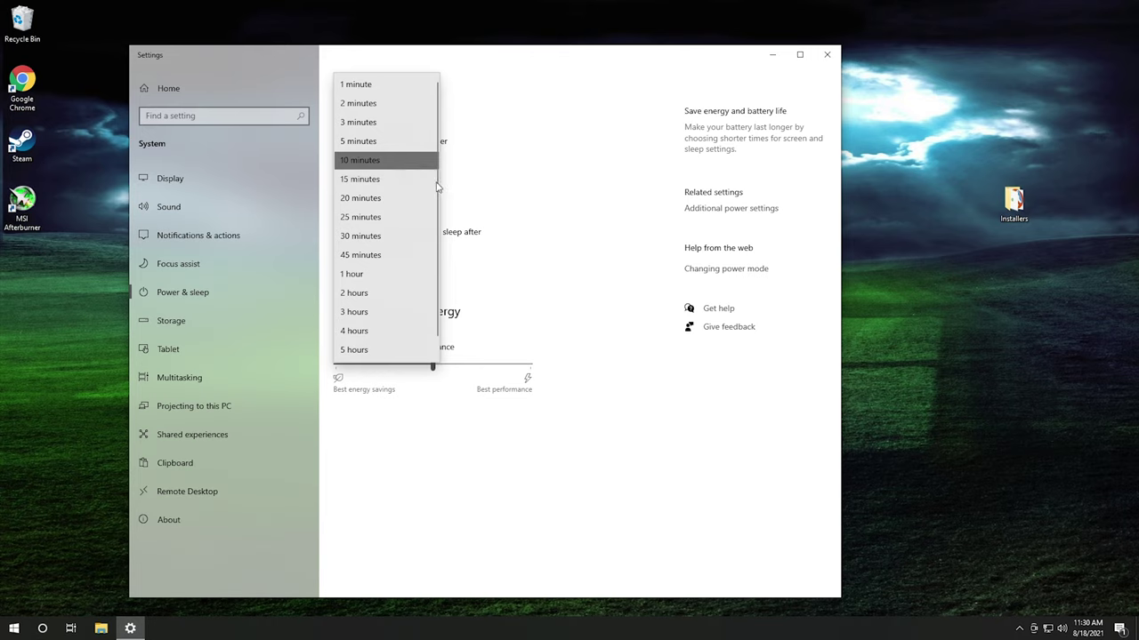
scroll(436, 187, down, 1)
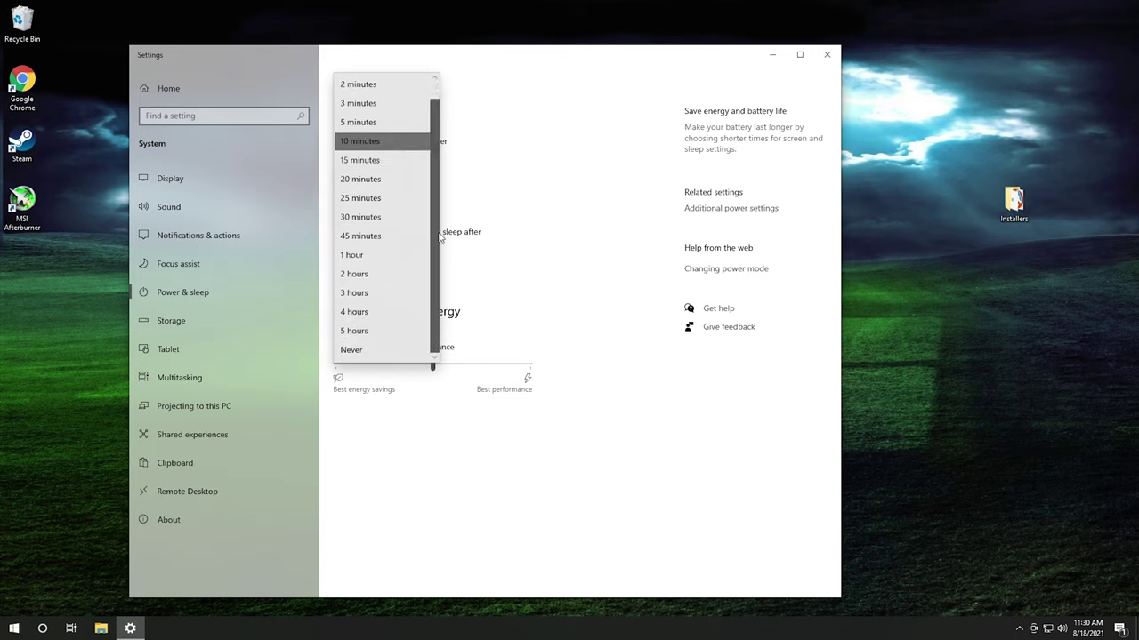
click(367, 350)
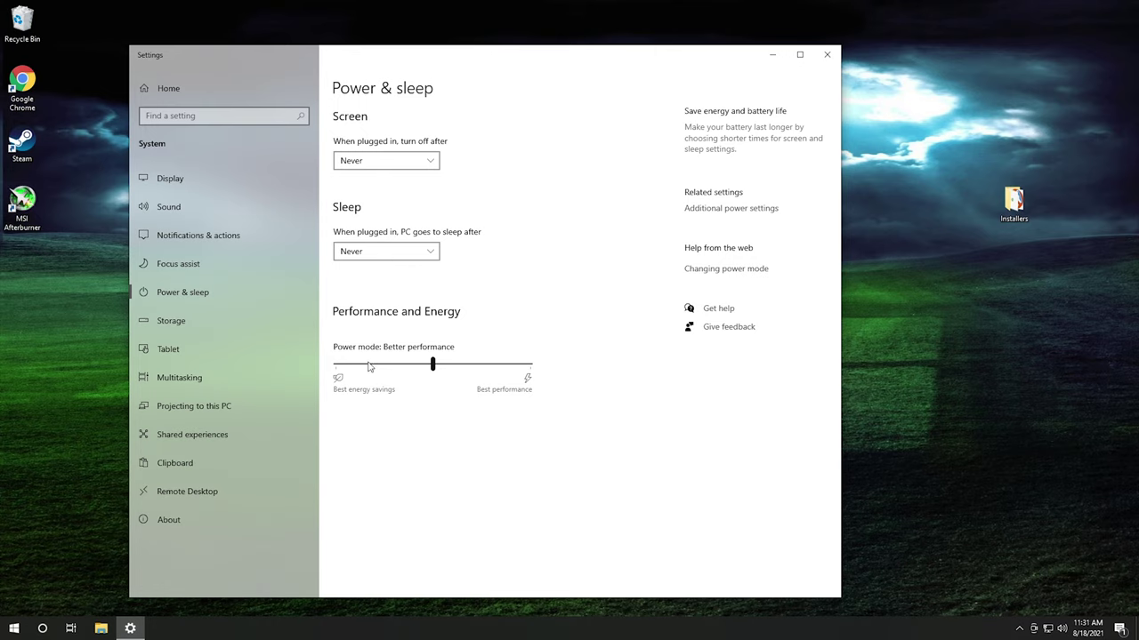
drag(432, 366, 624, 368)
In the additional power settings, activate the High performance plan from the additional plans, and close Power Options and Settings.
click(721, 210)
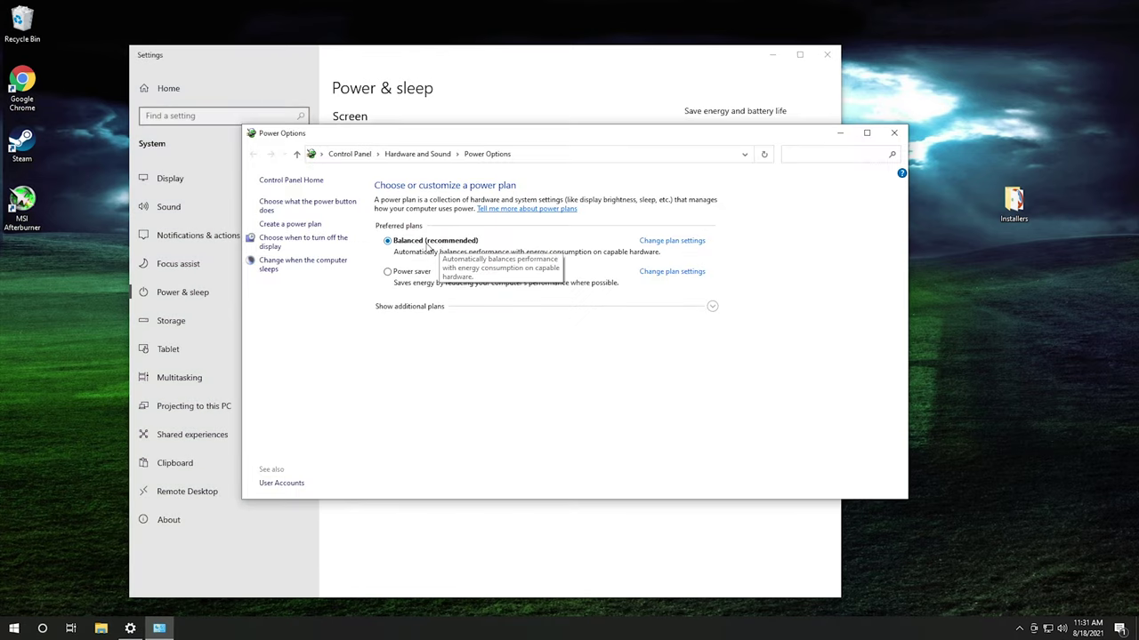
click(430, 307)
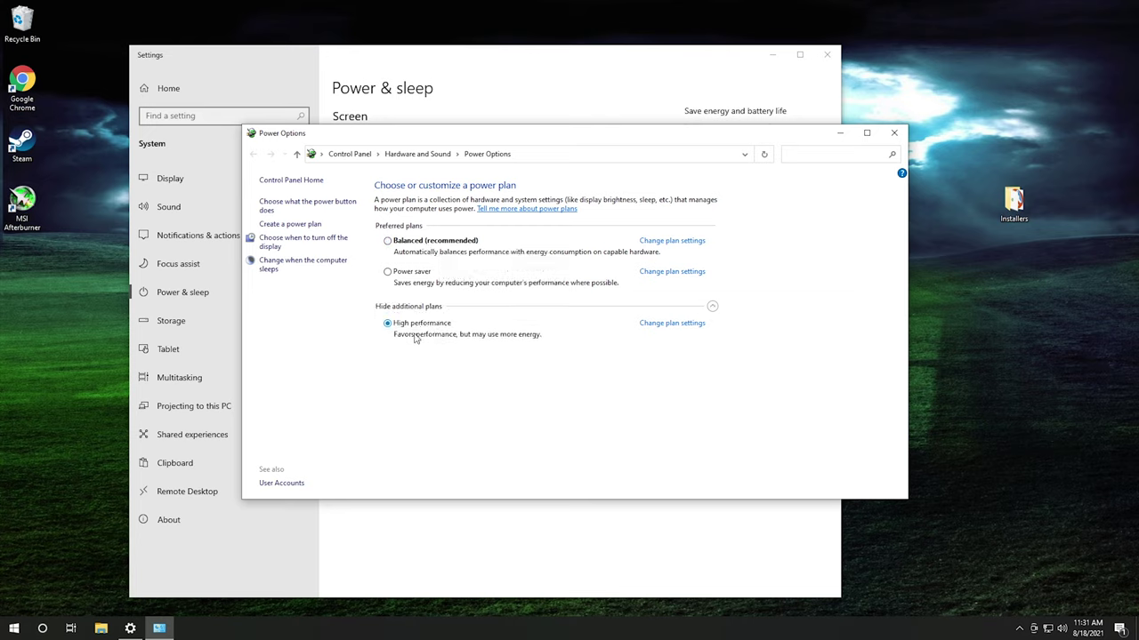
click(894, 133)
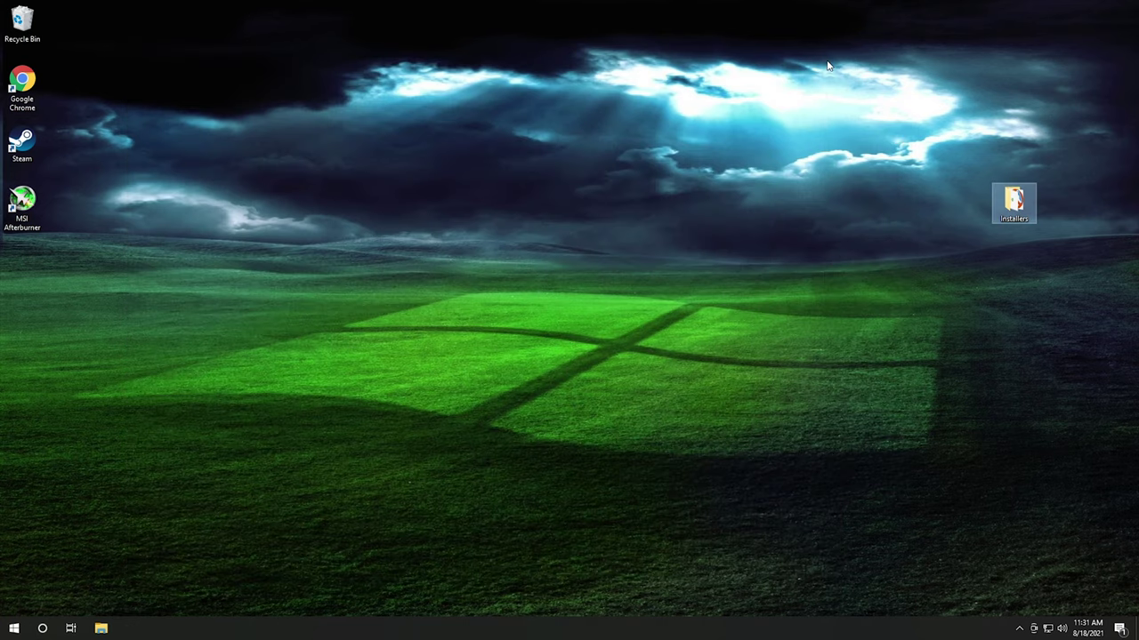
Dismiss the OBS Studio notification in the action center and open the notification management settings.
click(1120, 628)
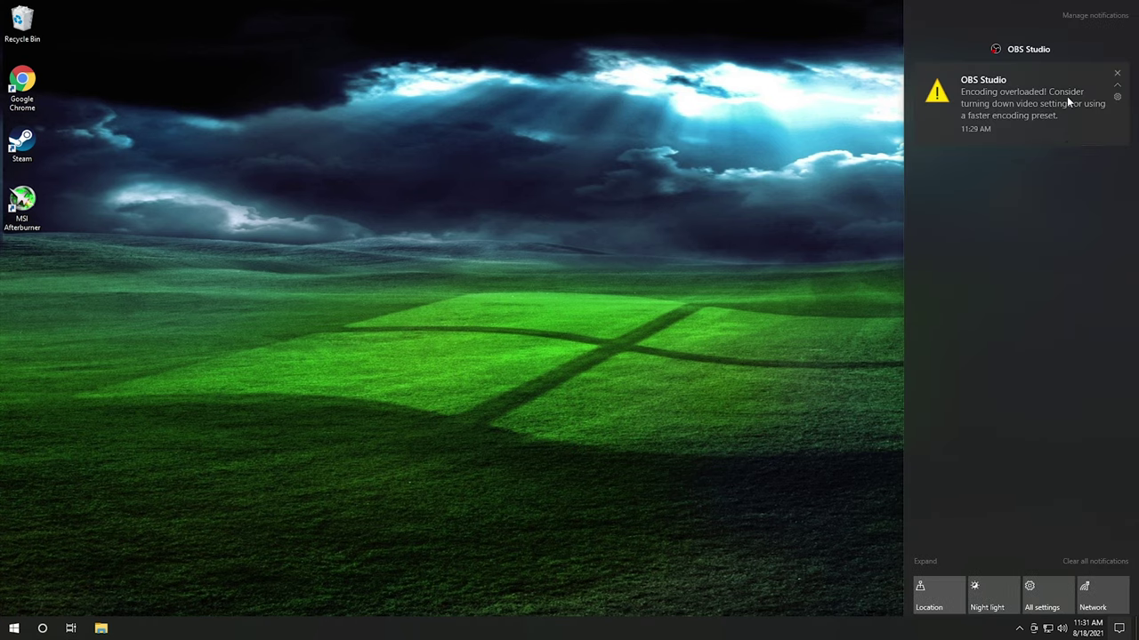
click(1118, 76)
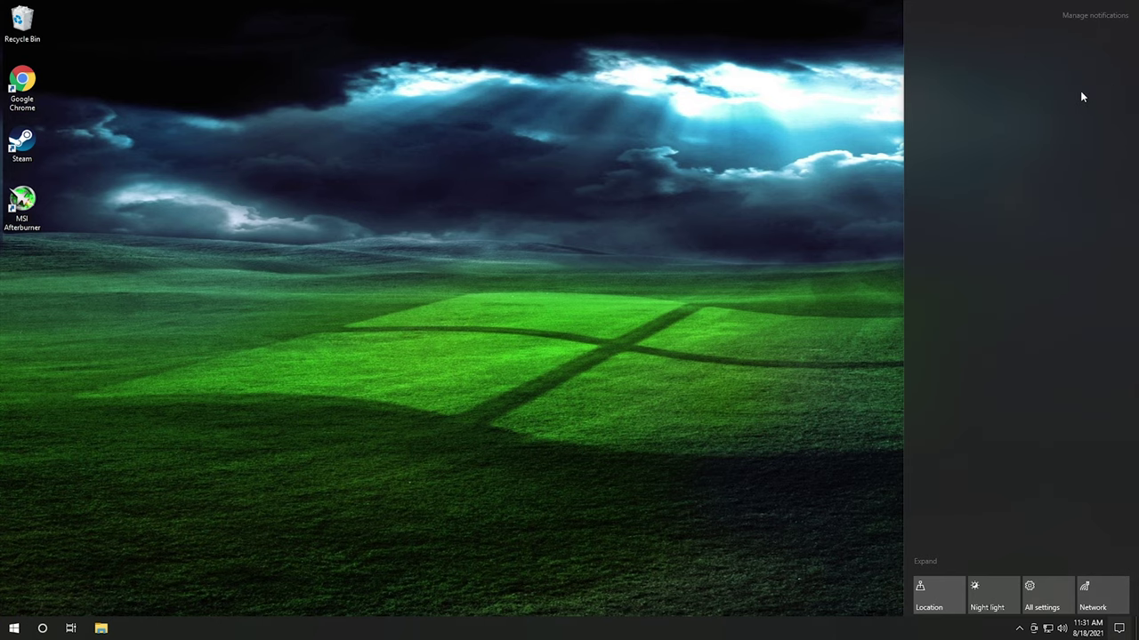
click(1102, 20)
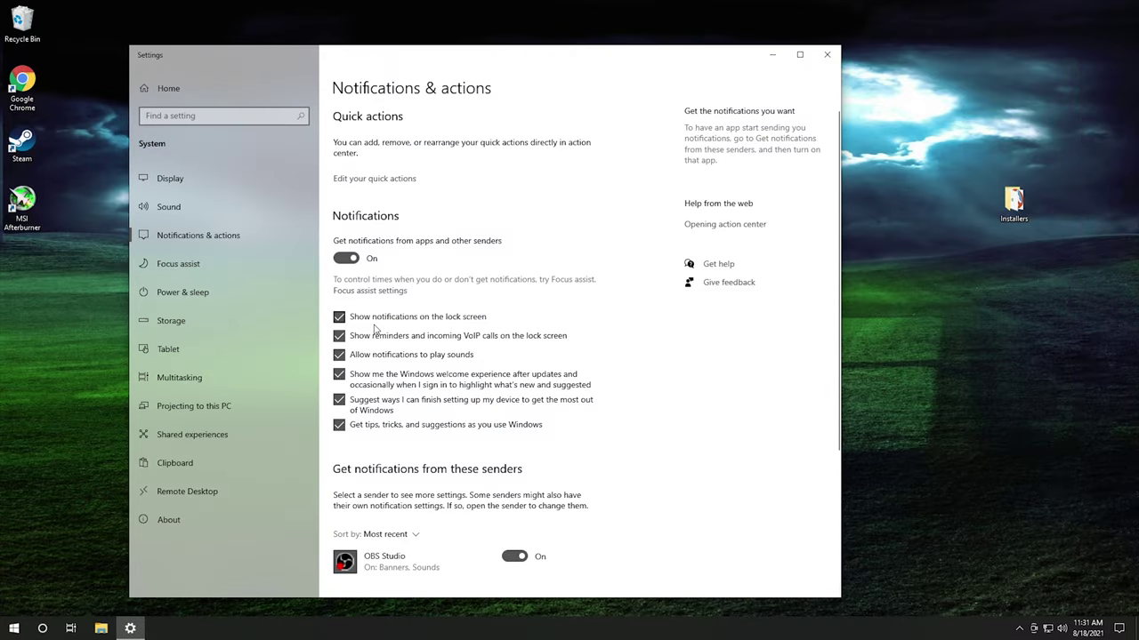
Uncheck all six notification options, turn off notifications from apps and other senders, and close Settings.
click(339, 426)
click(339, 401)
click(339, 355)
click(339, 317)
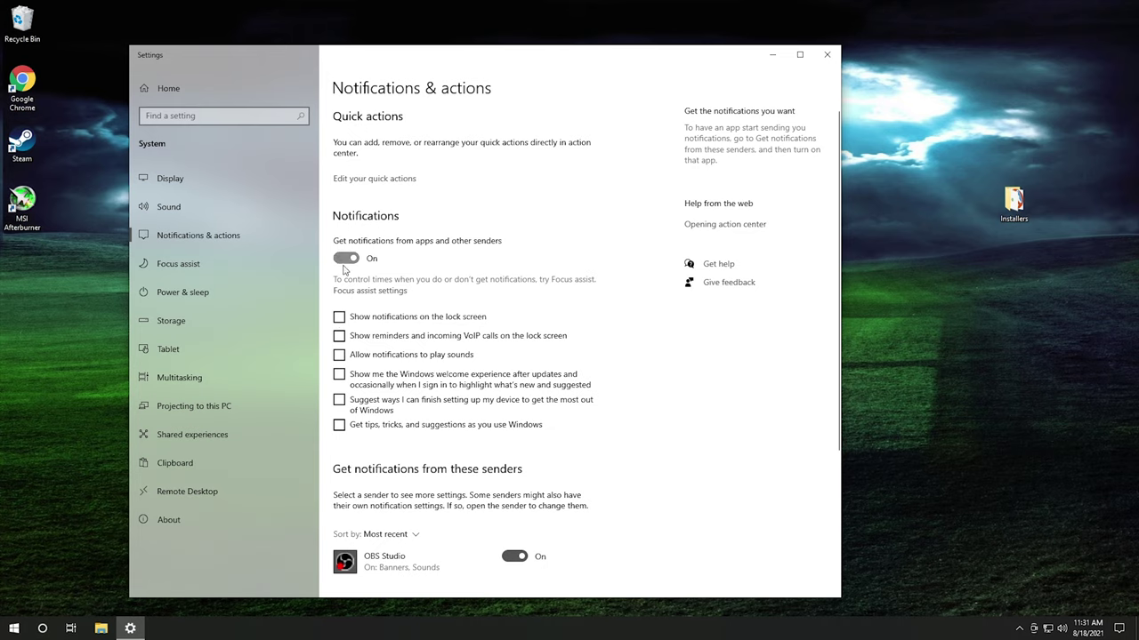
click(346, 258)
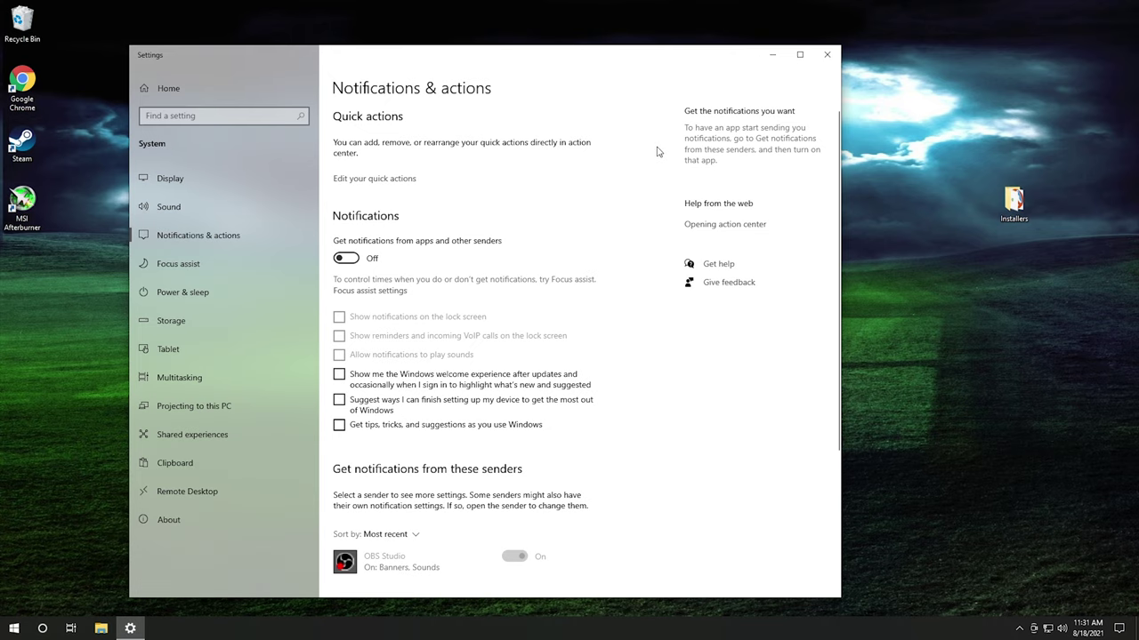
click(828, 56)
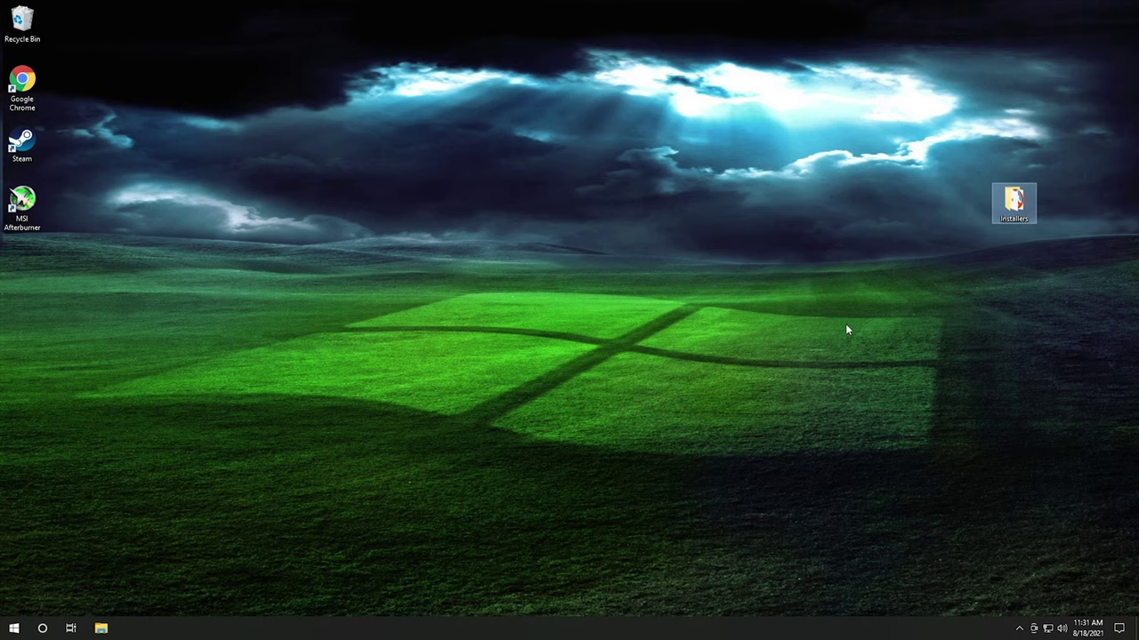
Open Windows Security from the hidden tray icons and clear the Account protection and App & browser control warnings.
click(1020, 629)
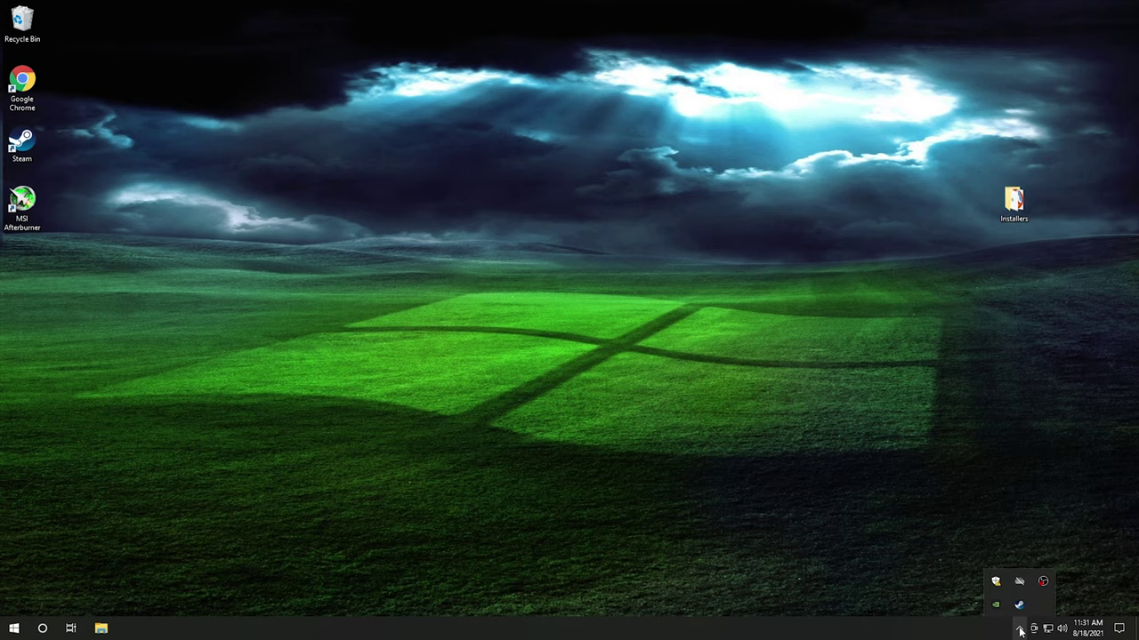
click(995, 581)
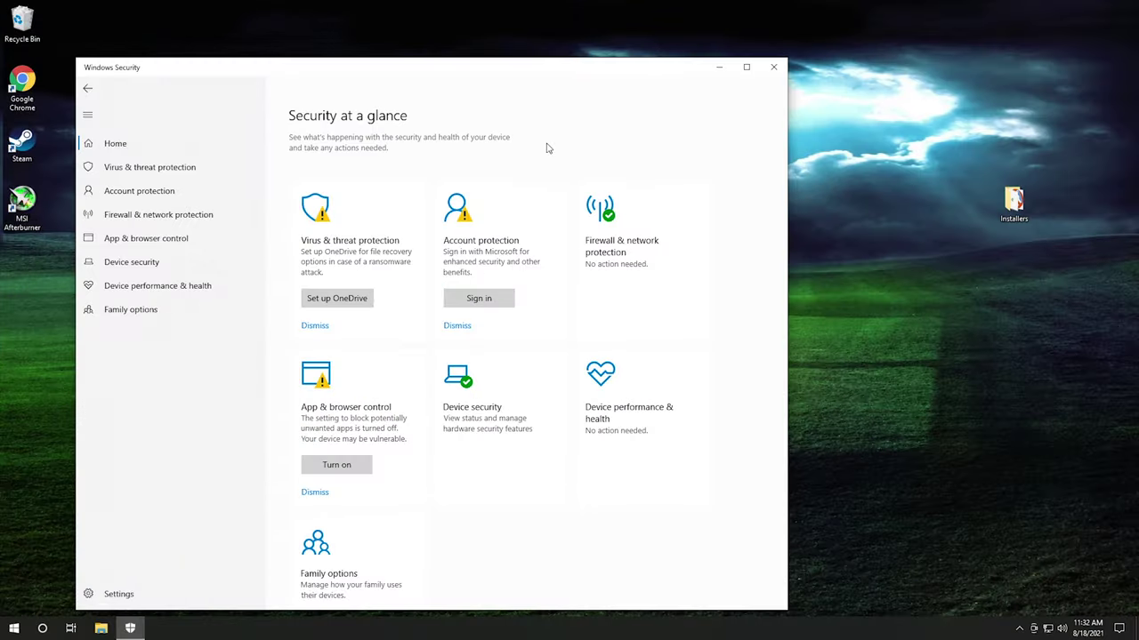
click(459, 327)
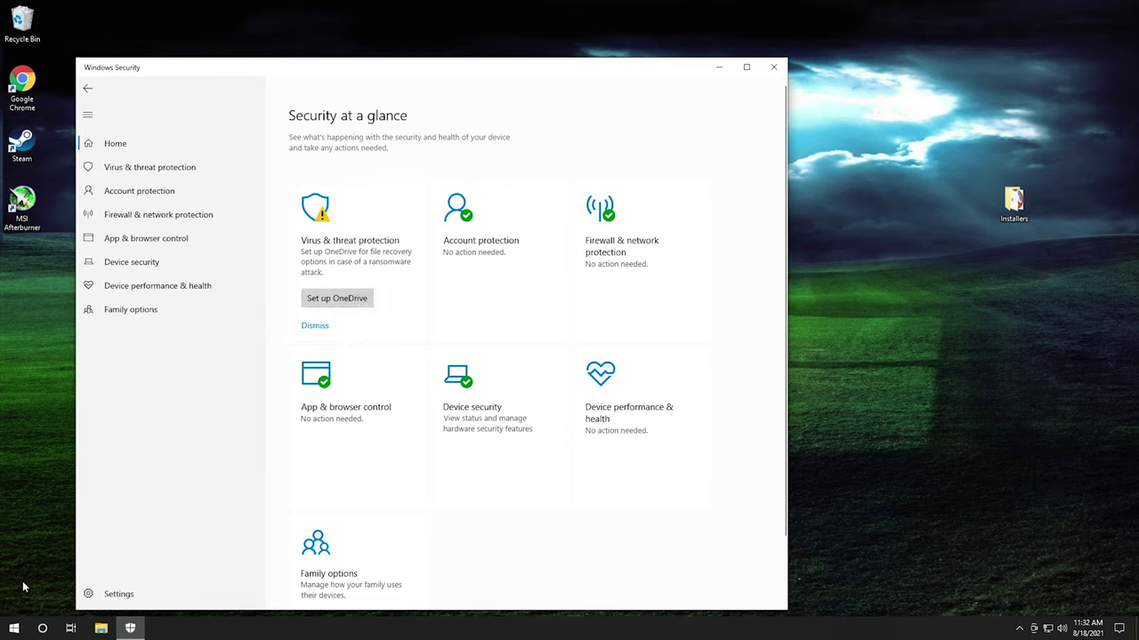
Search the Start menu for Control Panel with "con".
click(12, 632)
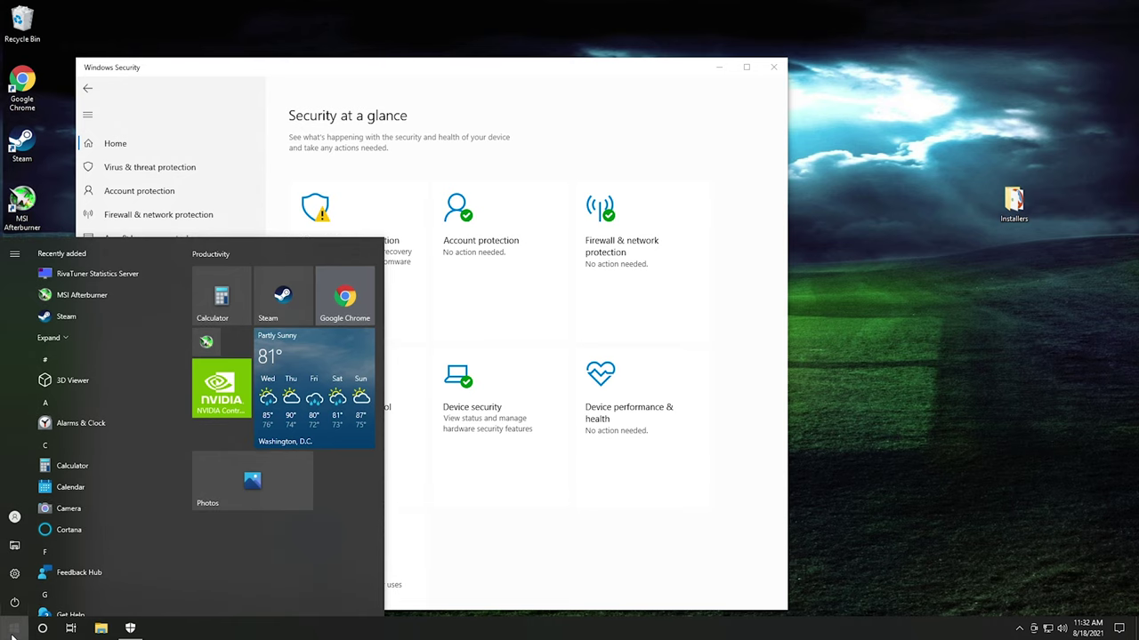
text(con)
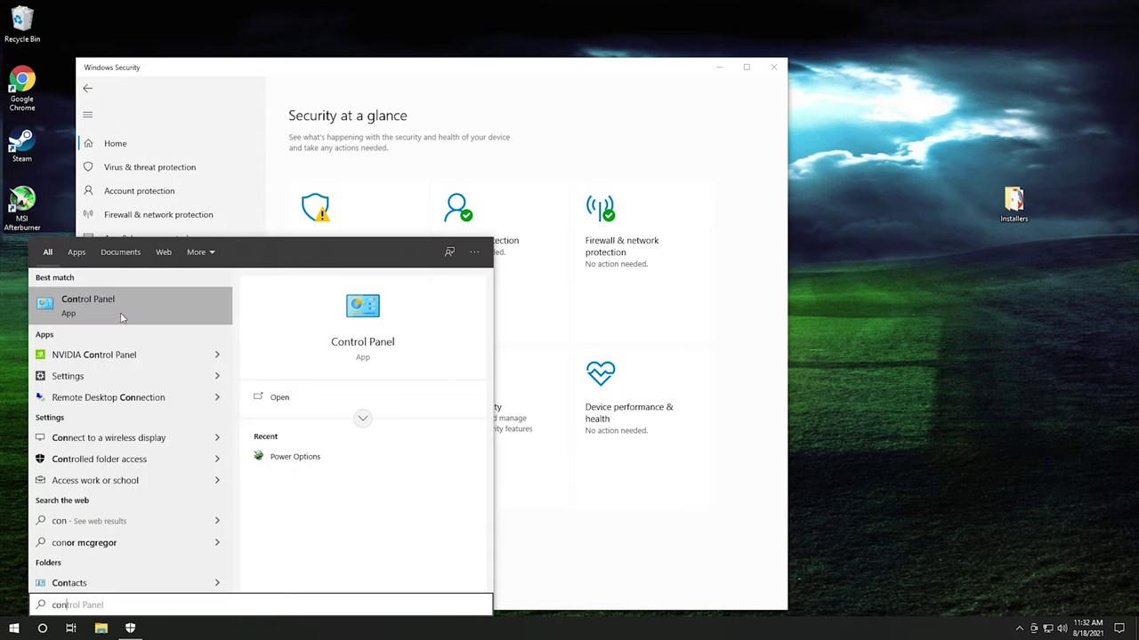